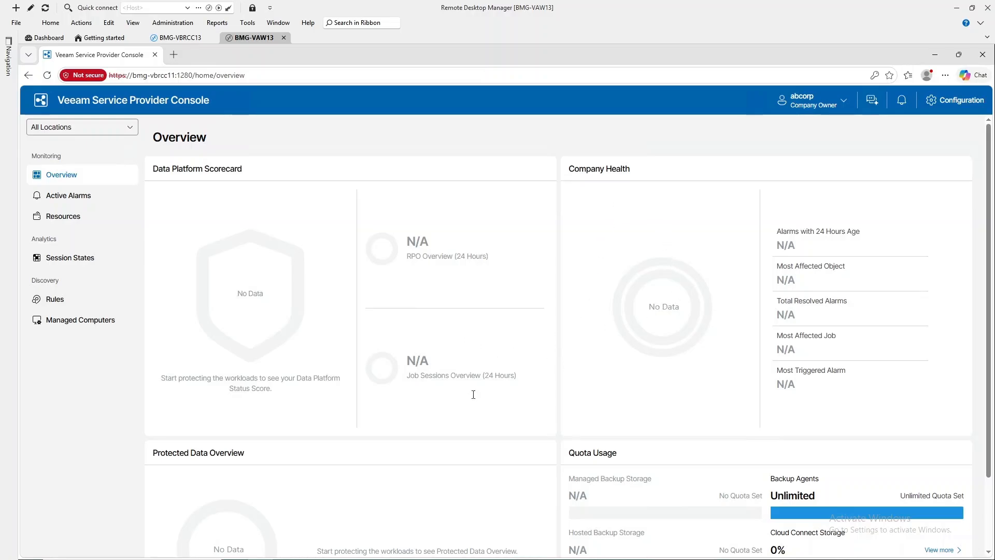
Review the ABCorp company's overview, active alarms, Cloud Connect backup resources and daily job session states.
{"action": "scroll", "coordinate": [424, 404], "scroll_direction": "down", "scroll_amount": 2}
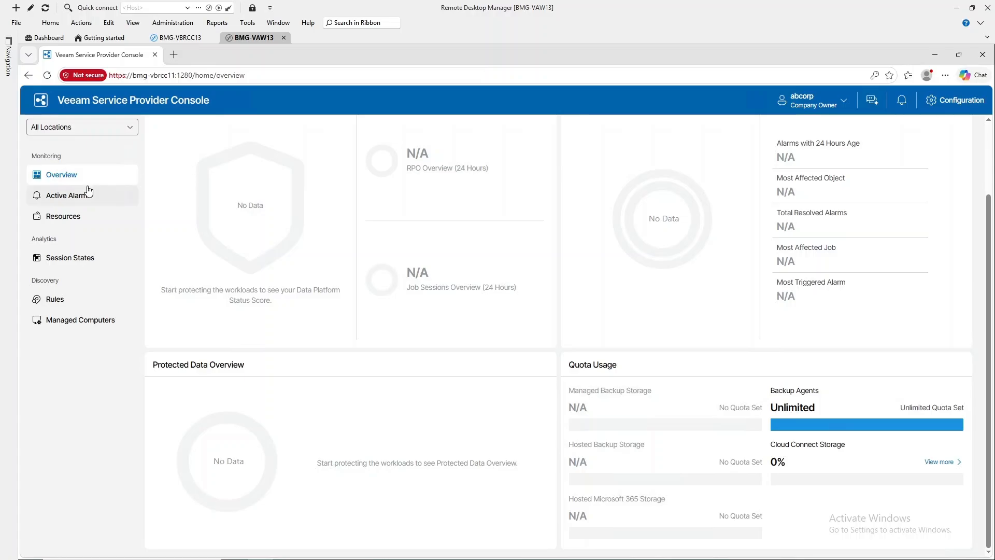
{"action": "left_click", "coordinate": [69, 199]}
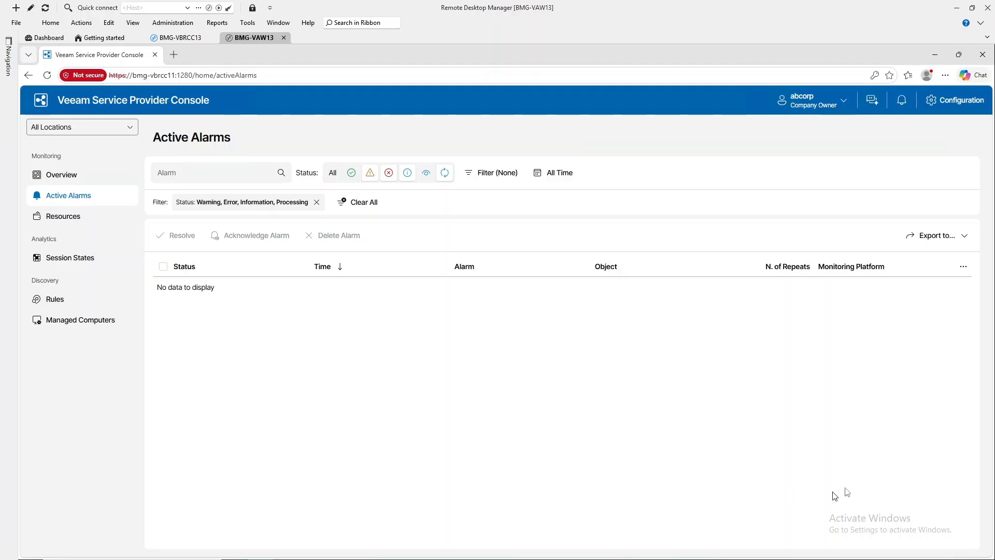
{"action": "left_click", "coordinate": [72, 217]}
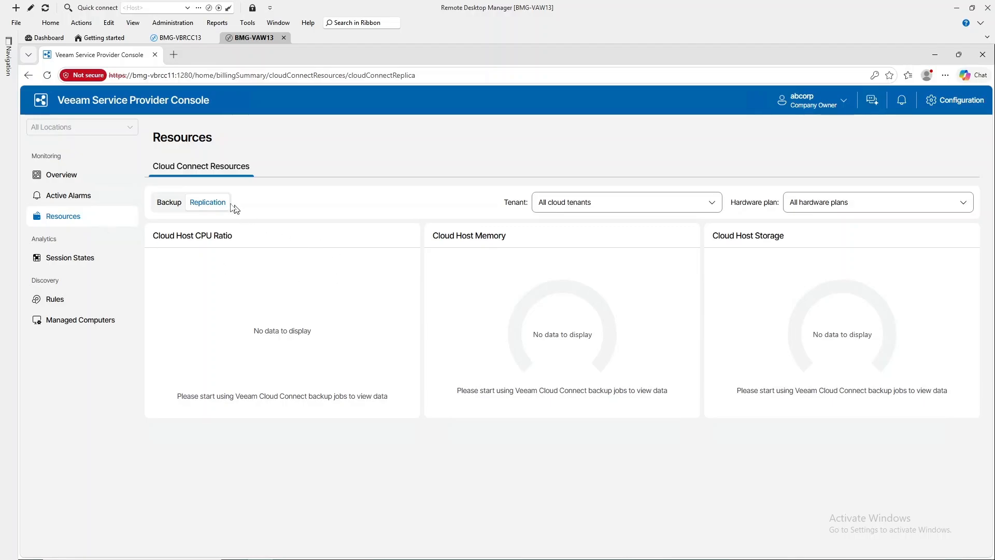
{"action": "left_click", "coordinate": [168, 202]}
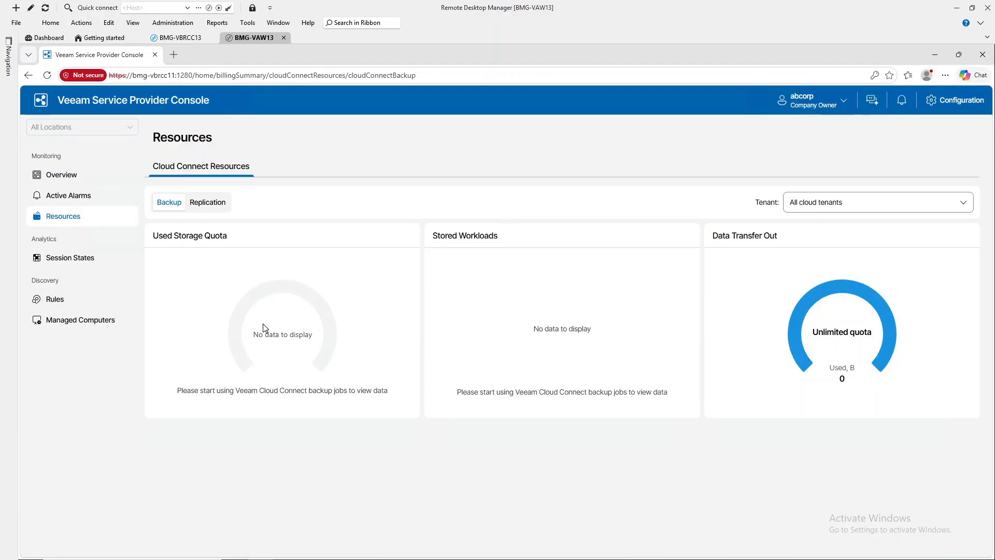
{"action": "left_click", "coordinate": [72, 259]}
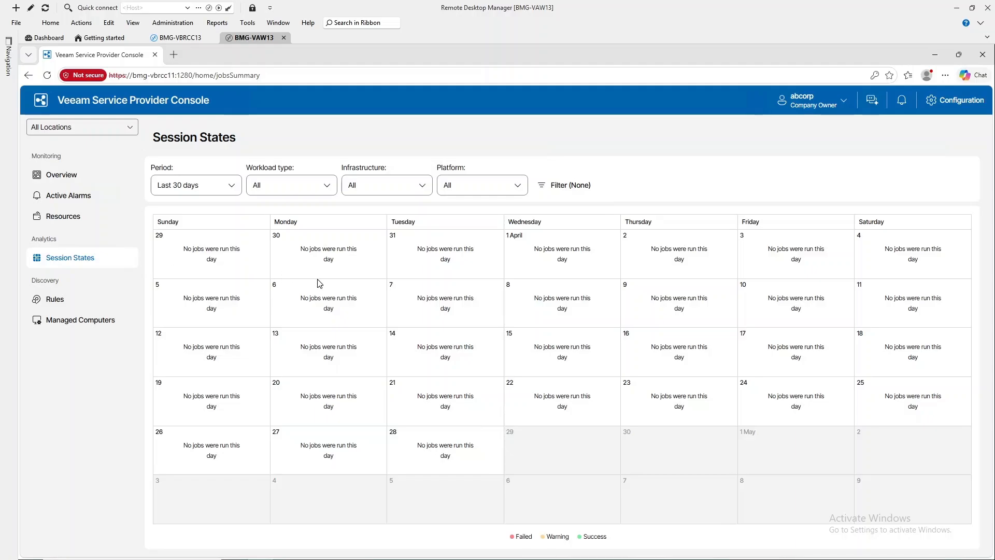
{"action": "mouse_move", "coordinate": [319, 283]}
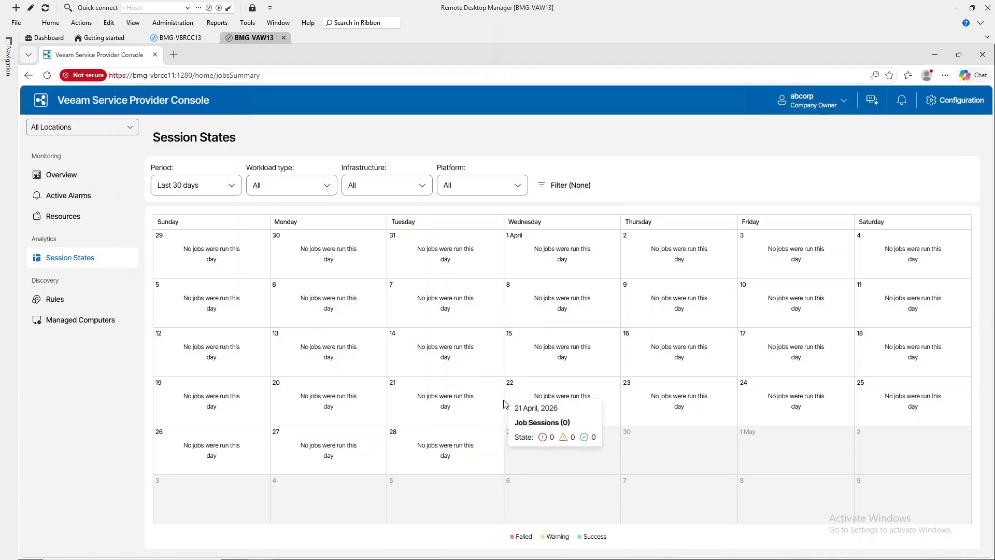
{"action": "mouse_move", "coordinate": [167, 248]}
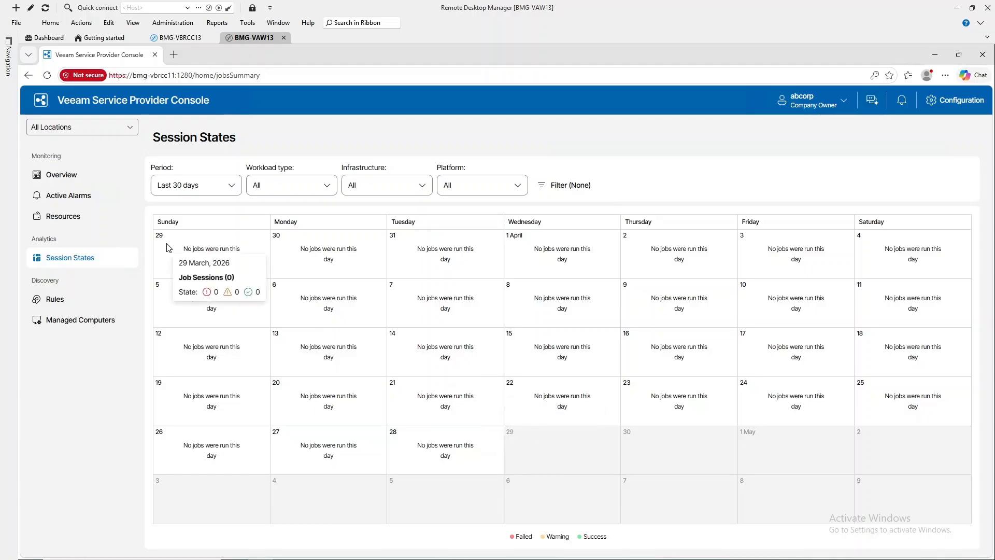
Download the Windows management agent for cloud tenant ABCorp and location Remote, with a 12-month token expiry period.
{"action": "left_click", "coordinate": [68, 325]}
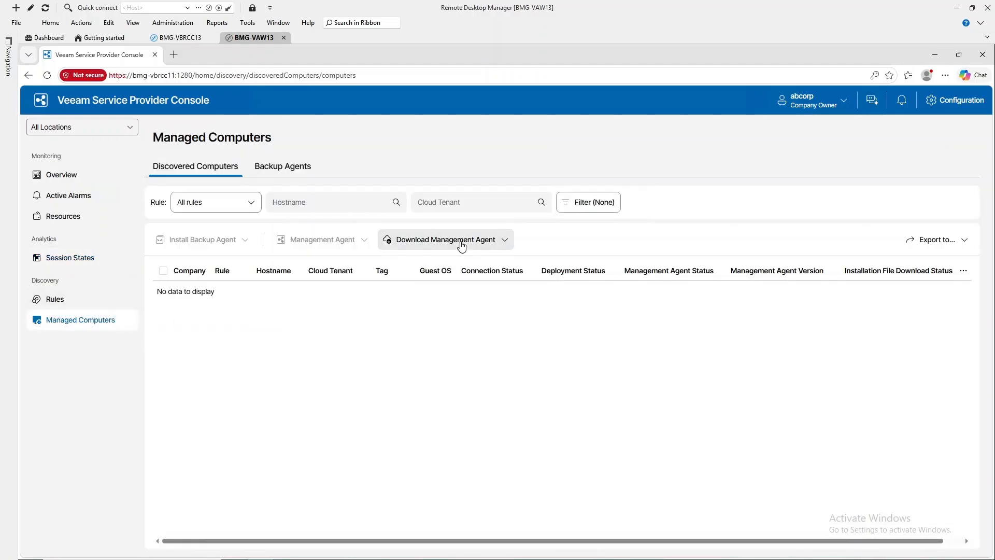
{"action": "left_click", "coordinate": [461, 246]}
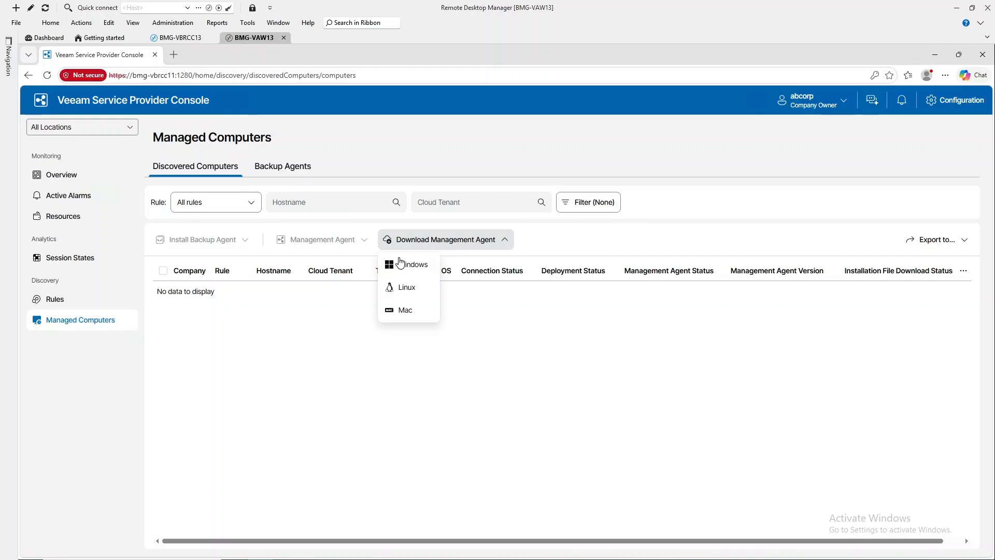
{"action": "left_click", "coordinate": [407, 267]}
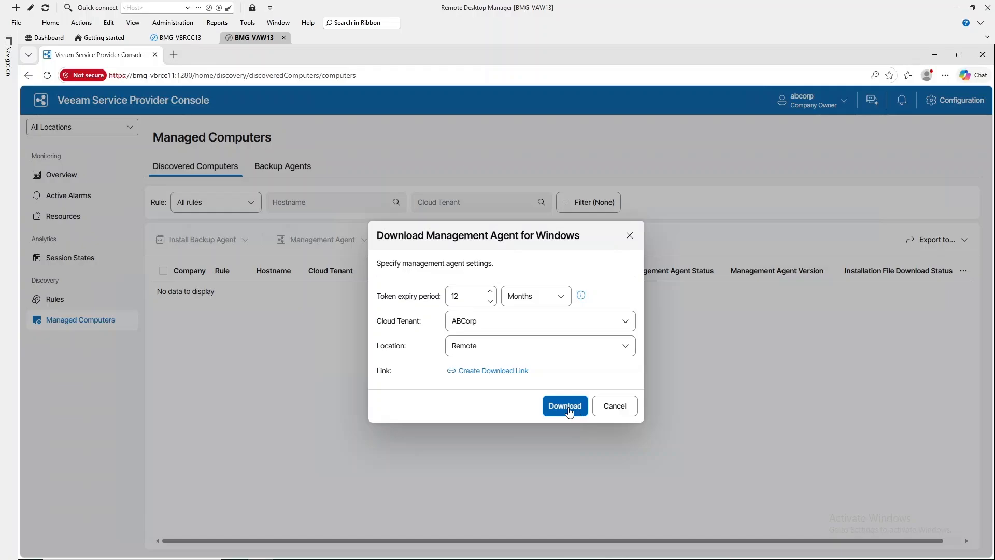
{"action": "left_click", "coordinate": [568, 408]}
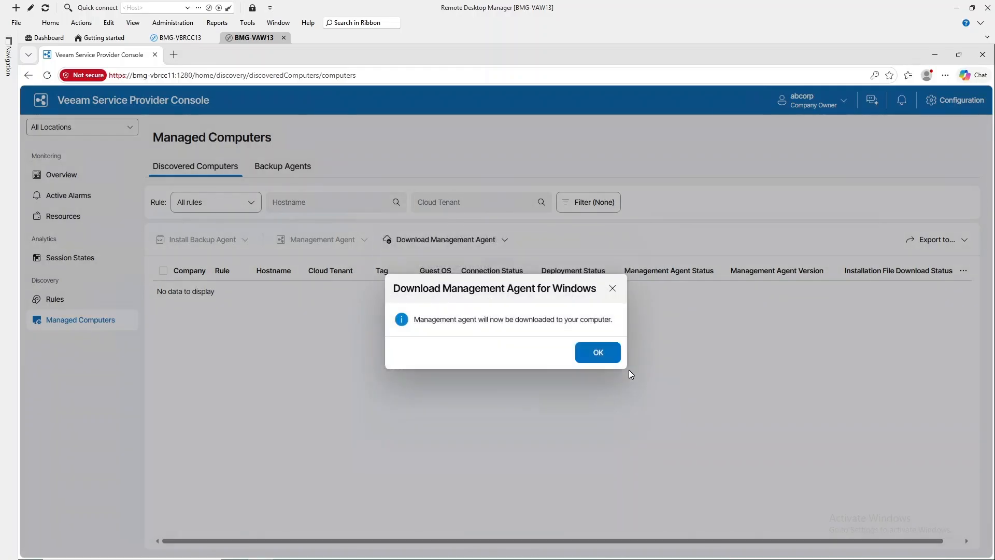
{"action": "left_click", "coordinate": [612, 349]}
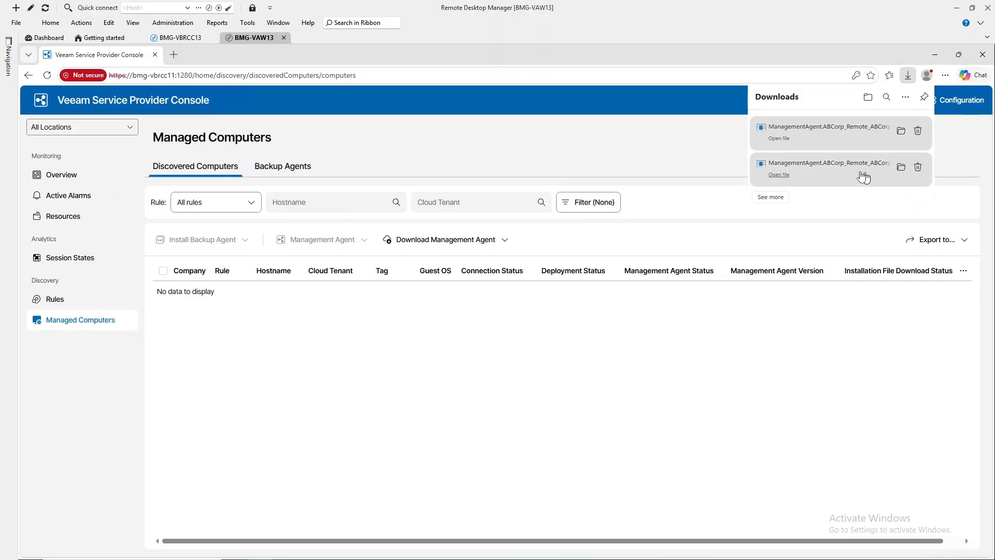
Run the downloaded ABCorp management agent installer and complete the installation with the default settings.
{"action": "left_click", "coordinate": [813, 145]}
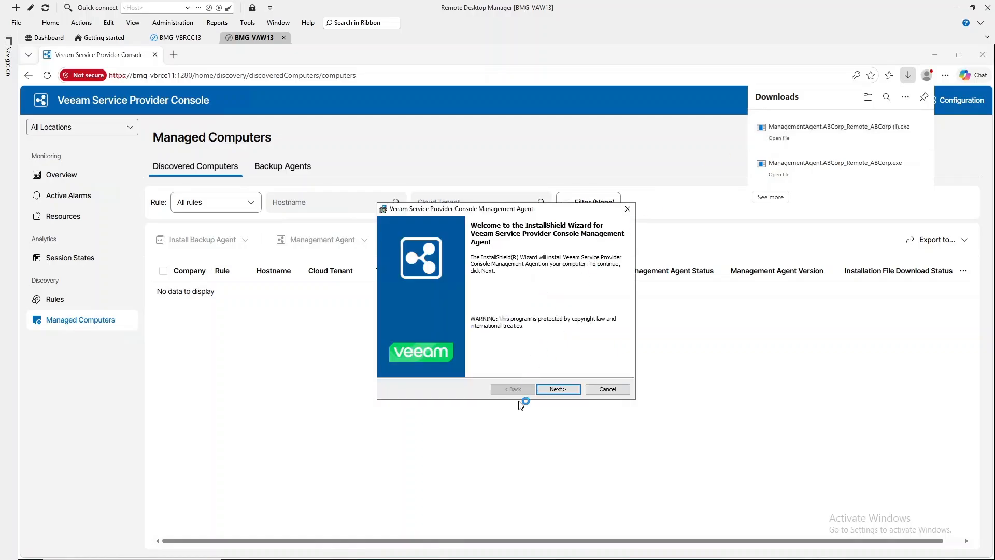
{"action": "left_click", "coordinate": [564, 390]}
{"action": "left_click", "coordinate": [558, 389]}
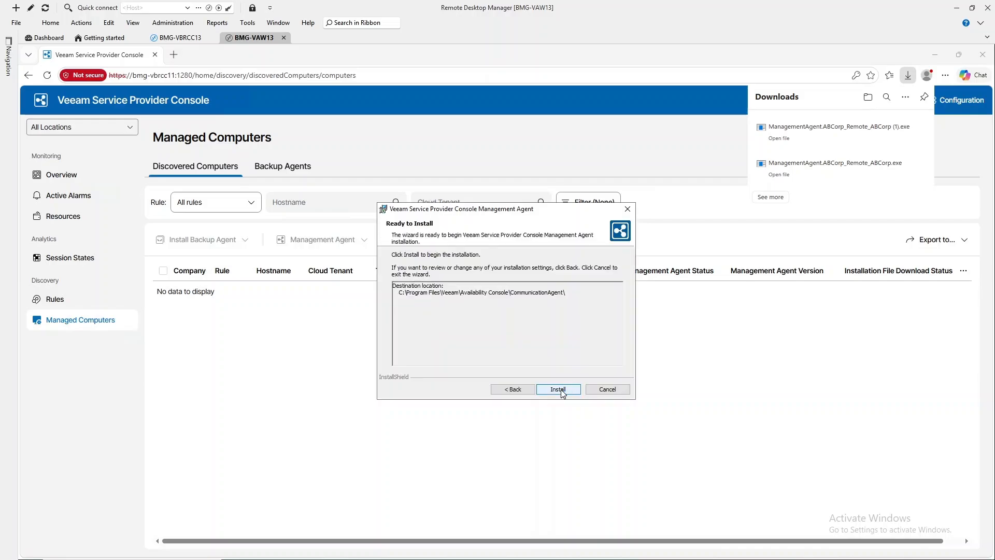
{"action": "left_click", "coordinate": [558, 389]}
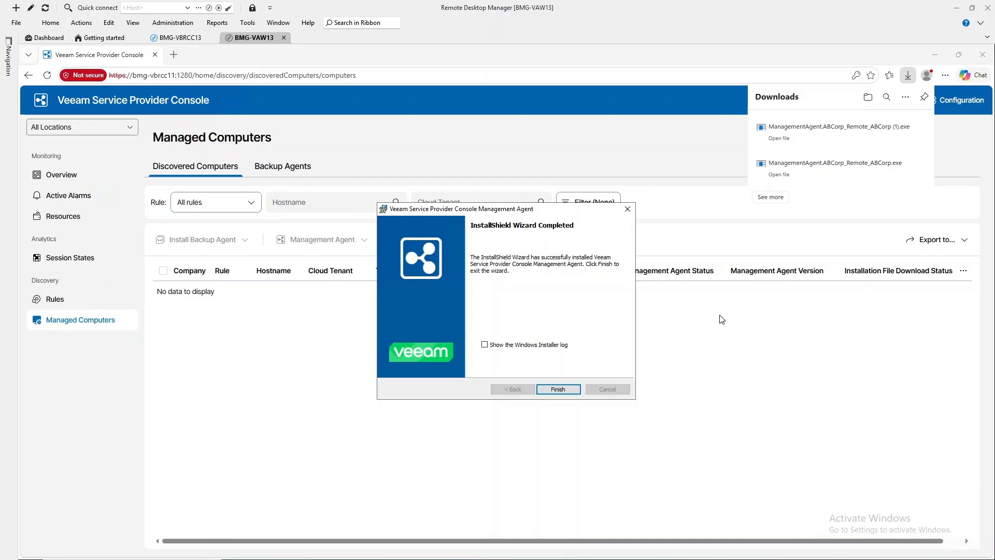
{"action": "left_click", "coordinate": [552, 389]}
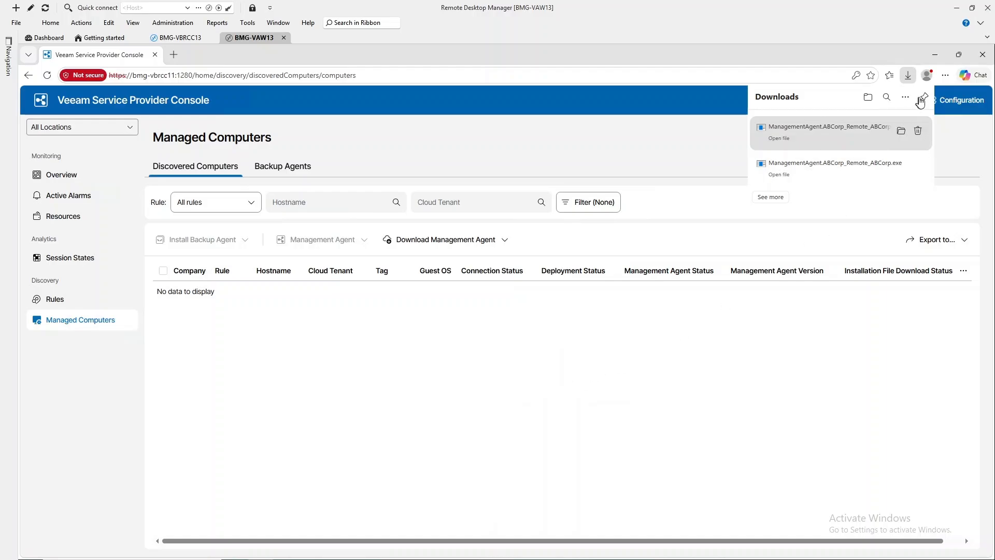
{"action": "left_click", "coordinate": [862, 383]}
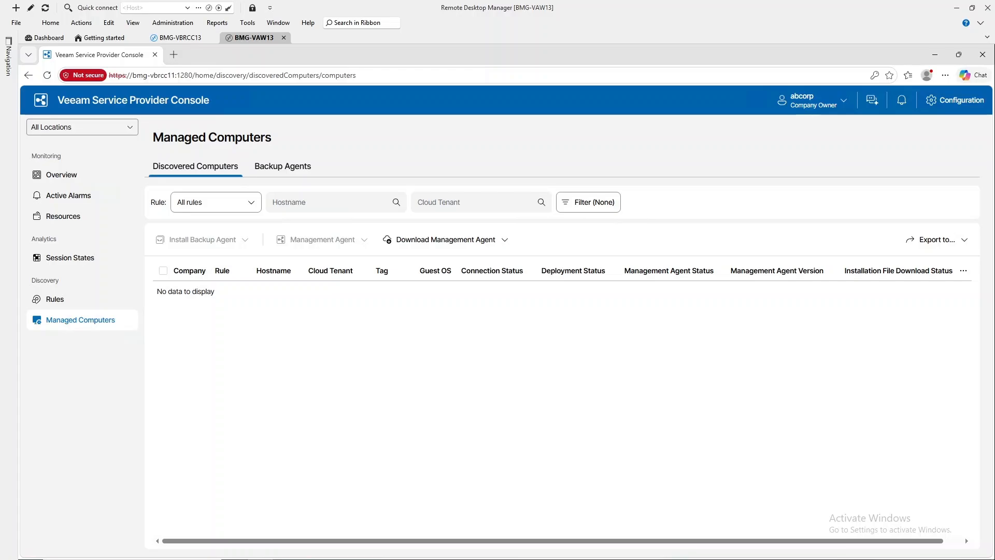
Open the installed management agent's settings and view the details of its connection status.
{"action": "right_click", "coordinate": [904, 559]}
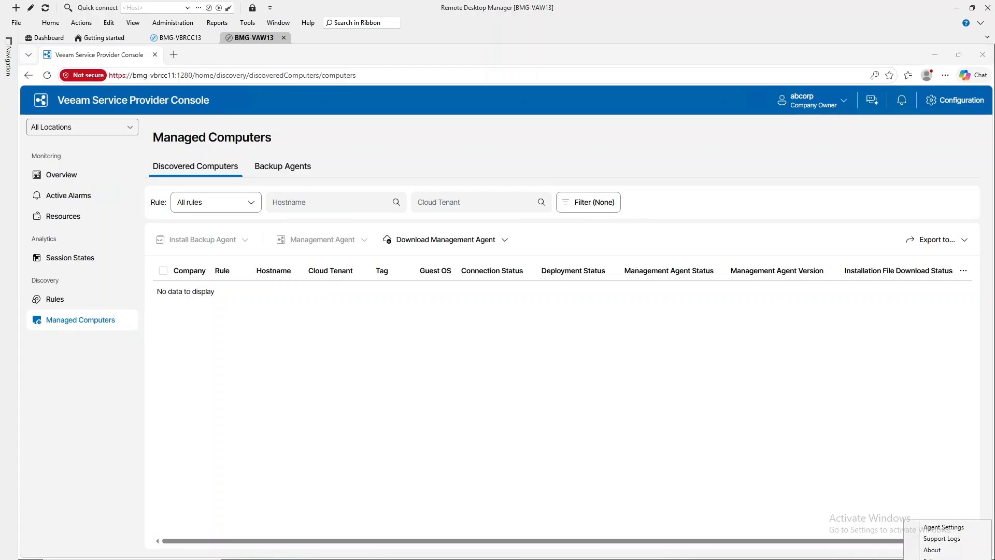
{"action": "left_click", "coordinate": [926, 530]}
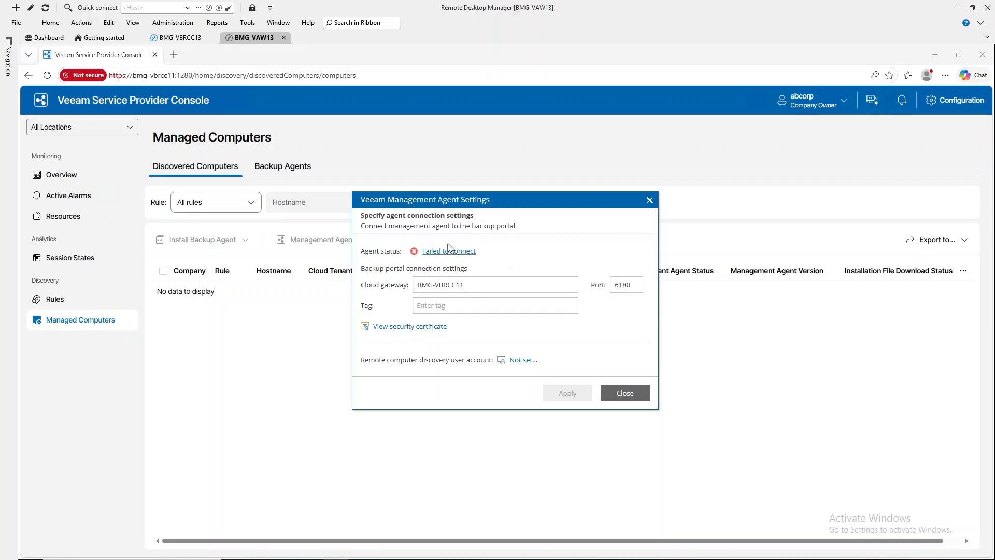
{"action": "left_click", "coordinate": [435, 252]}
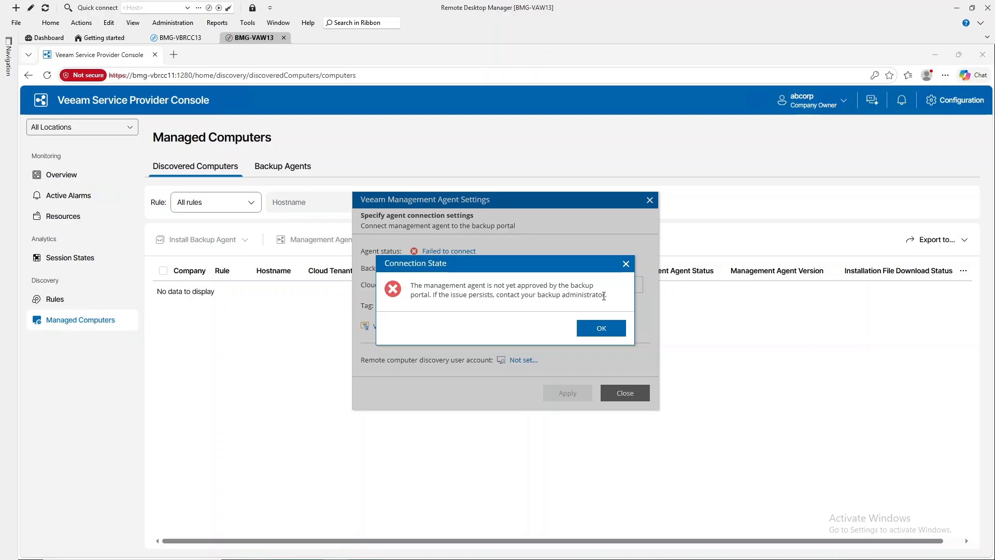
Switch to the BMG-VBRCC13 session and open the discovered computers in the provider portal's Discovery section.
{"action": "left_click", "coordinate": [182, 37]}
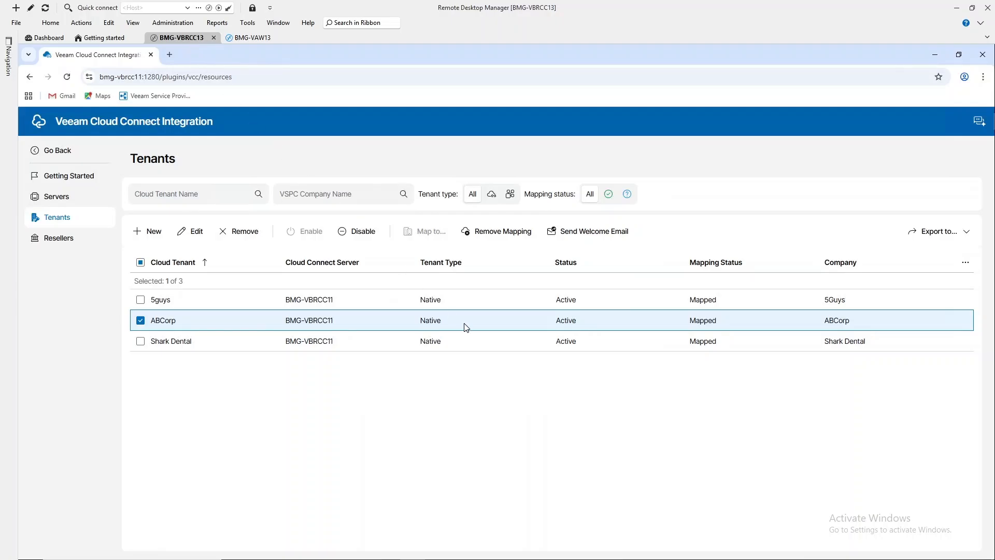
{"action": "left_click", "coordinate": [49, 153]}
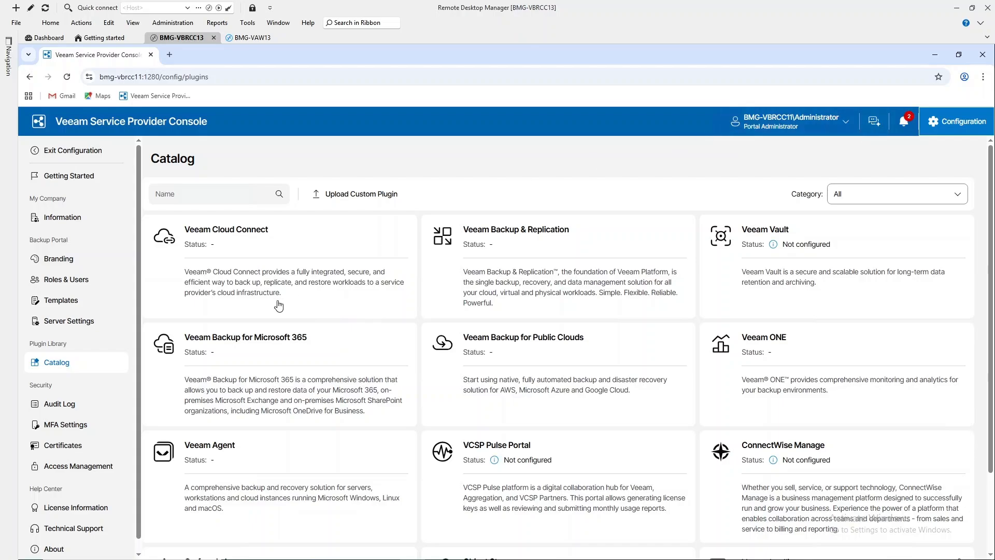
{"action": "left_click", "coordinate": [44, 156]}
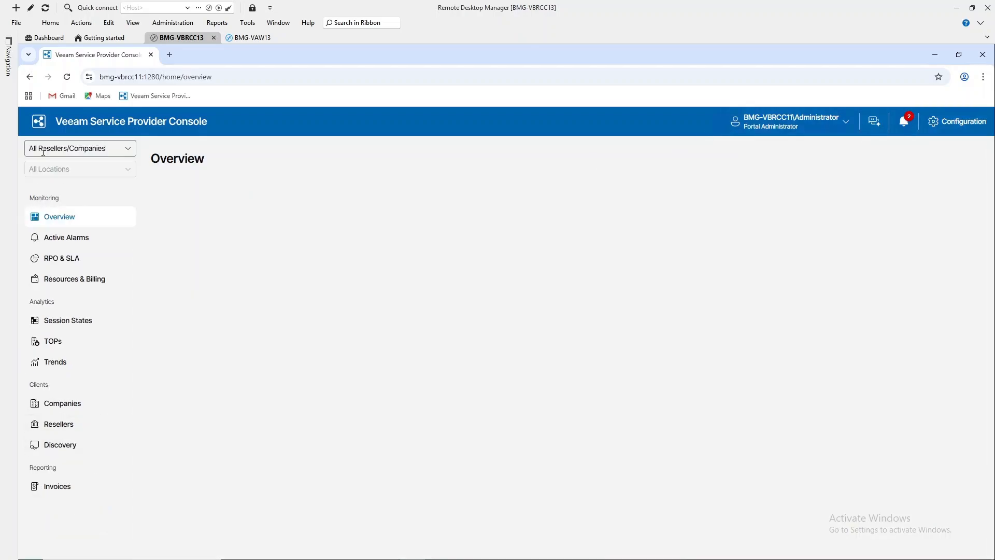
{"action": "left_click", "coordinate": [52, 442]}
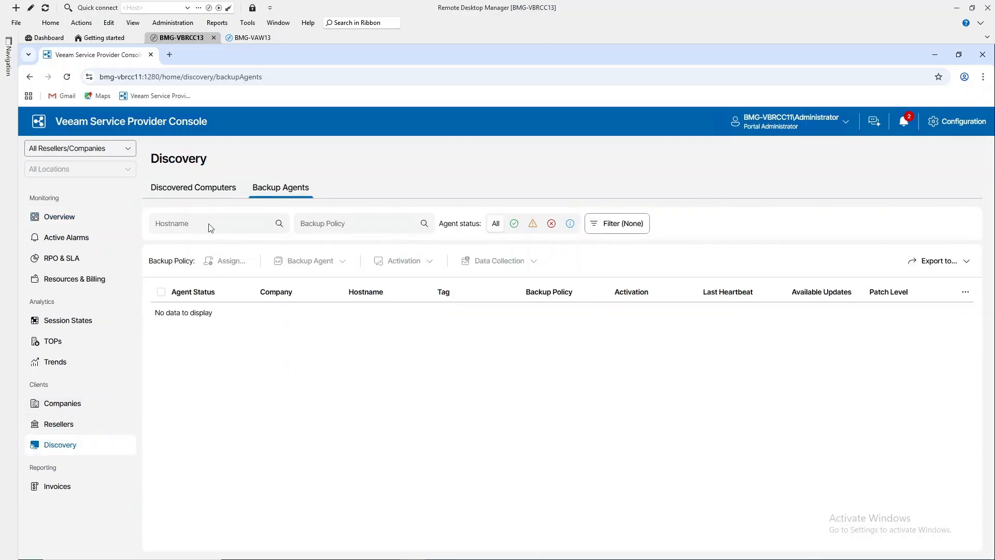
{"action": "left_click", "coordinate": [195, 188]}
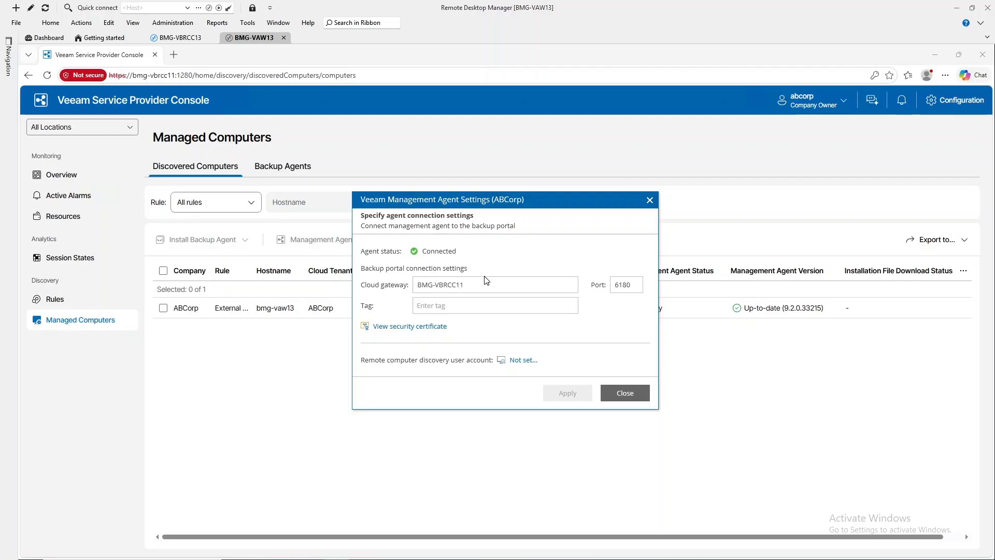
Inspect the management agent's cloud gateway, port and security certificate on BMG-VAW13, and close its settings.
{"action": "left_click", "coordinate": [416, 285]}
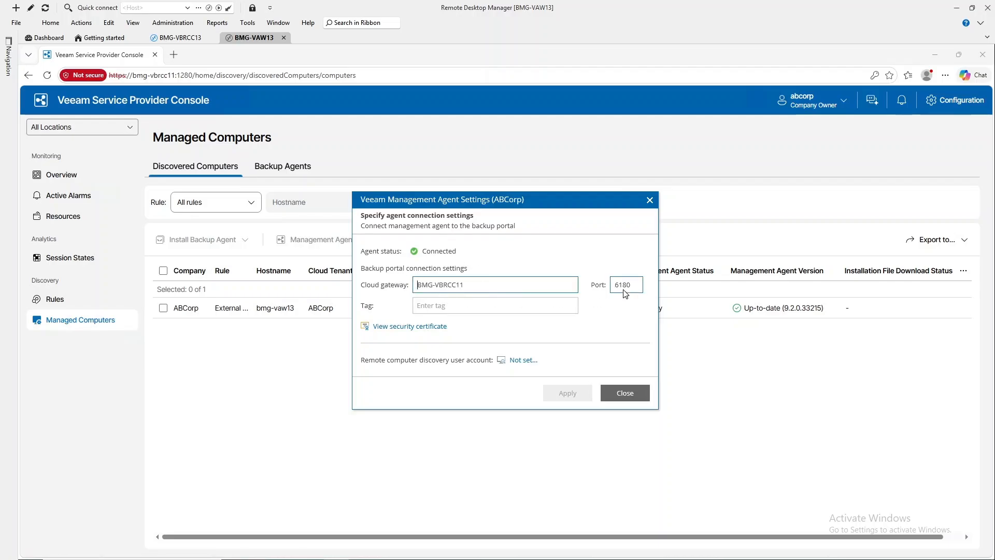
{"action": "double_click", "coordinate": [635, 283]}
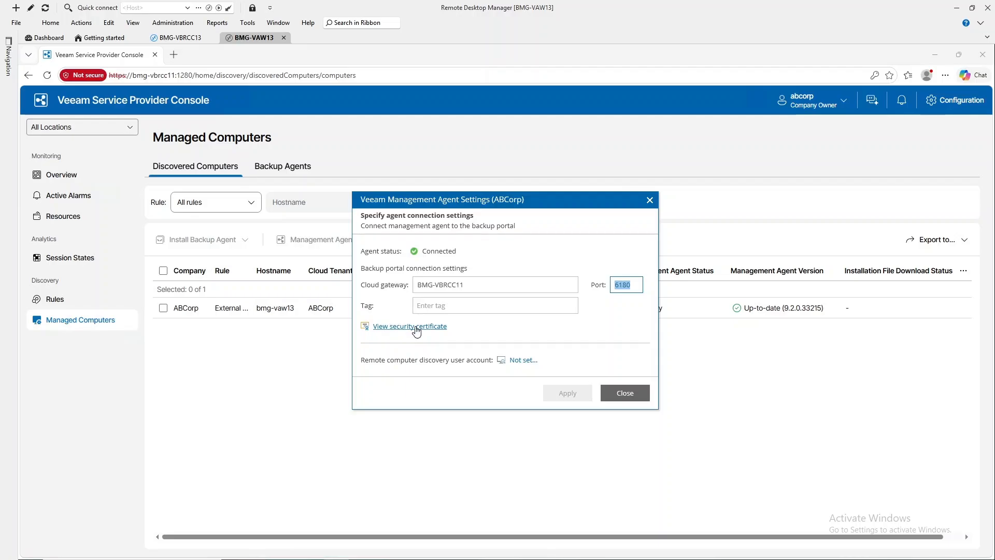
{"action": "left_click", "coordinate": [416, 327]}
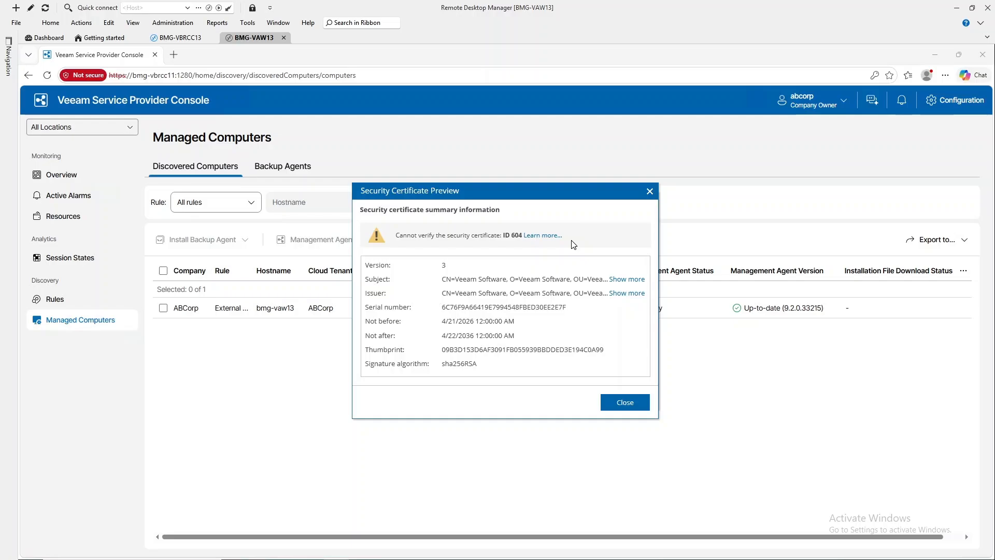
{"action": "left_click", "coordinate": [634, 407]}
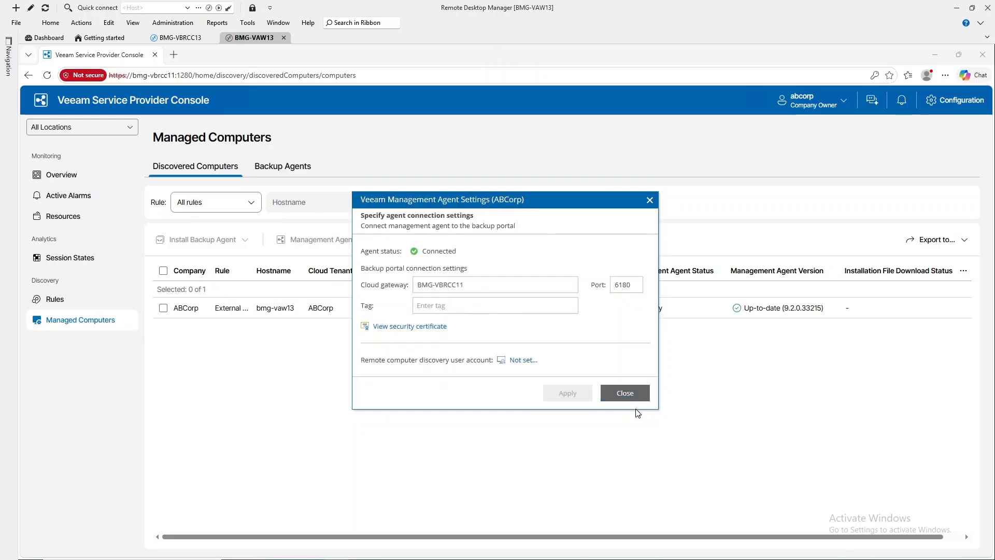
{"action": "left_click", "coordinate": [625, 392]}
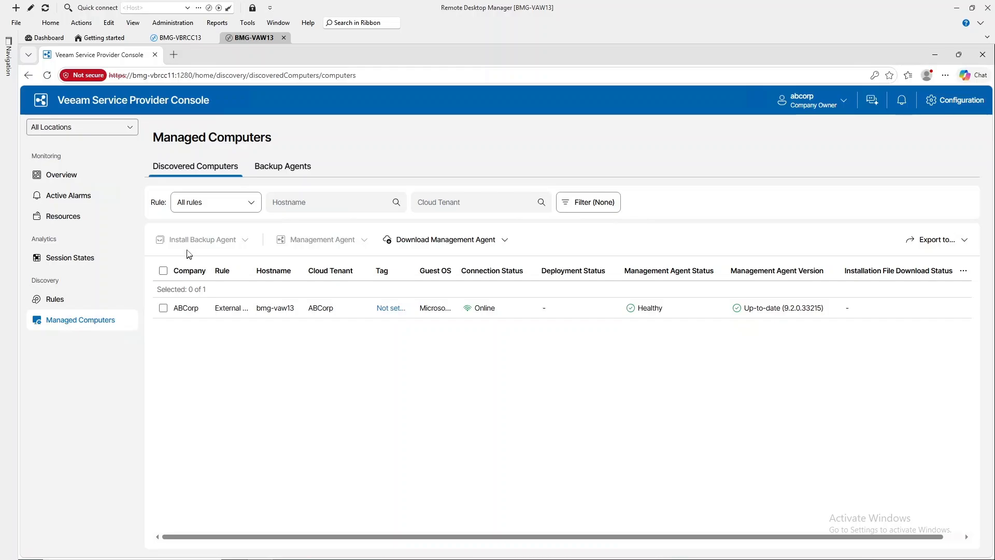
Install a backup agent on bmg-vaw13 with the "Windows server - Entire computer" policy, read-only UI access off and default agent settings.
{"action": "left_click", "coordinate": [164, 271]}
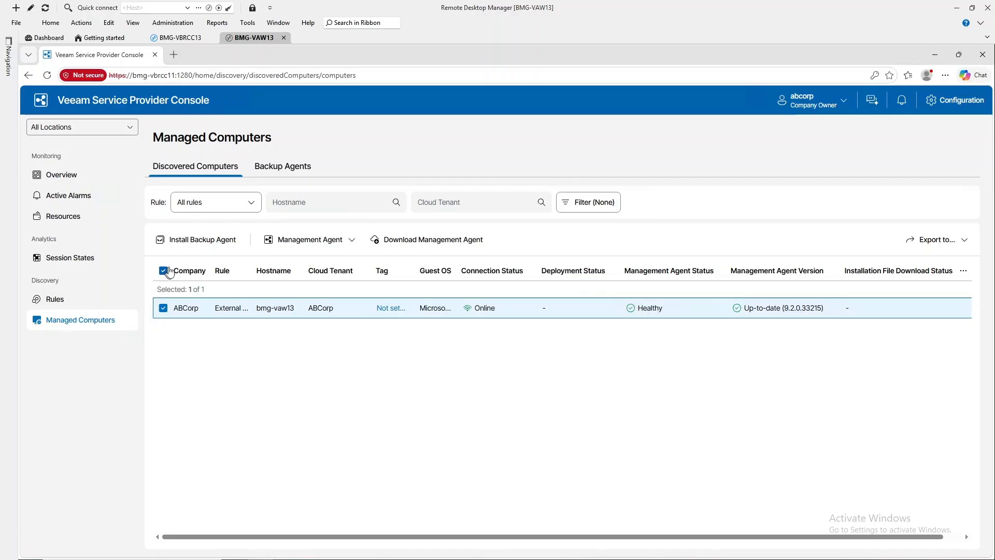
{"action": "left_click", "coordinate": [228, 240]}
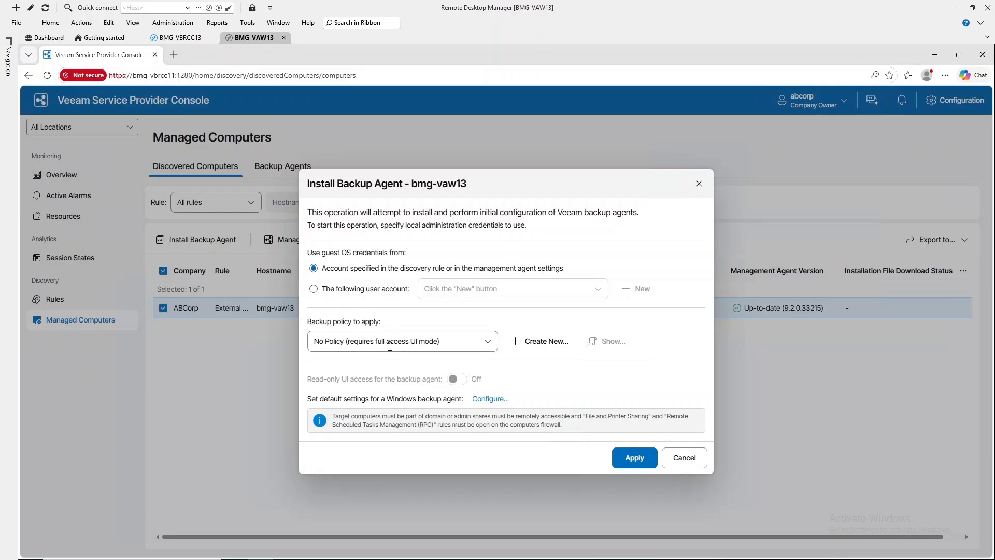
{"action": "left_click", "coordinate": [390, 343]}
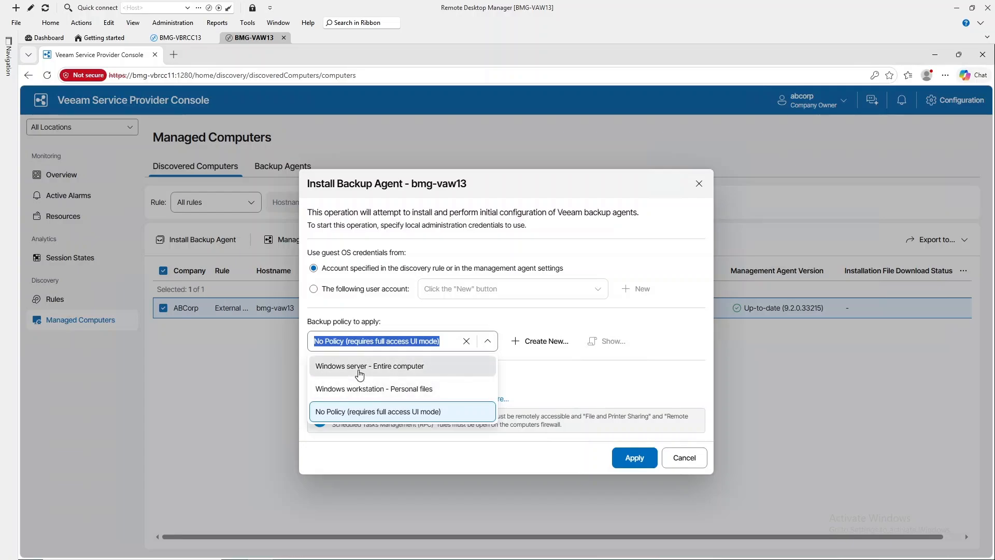
{"action": "left_click", "coordinate": [369, 366]}
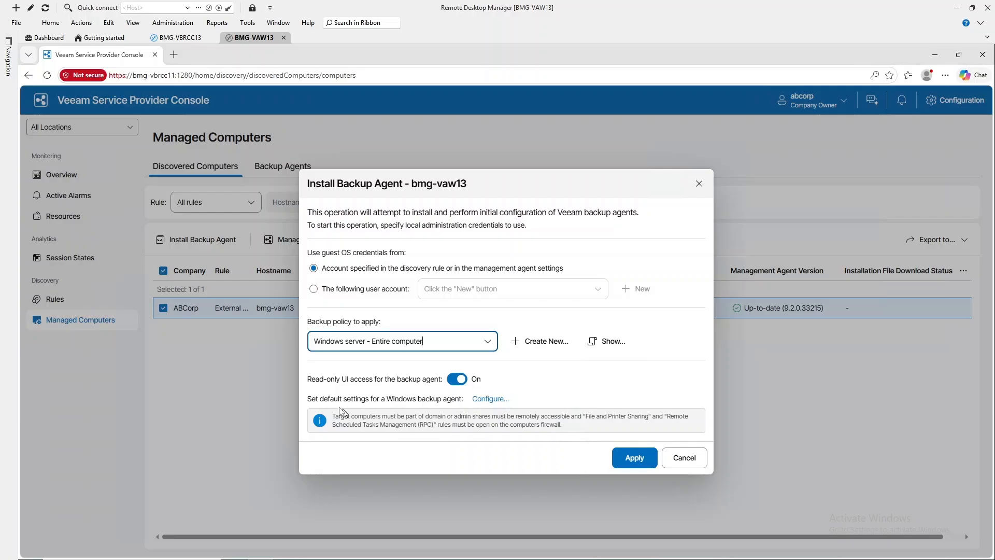
{"action": "left_click", "coordinate": [490, 399]}
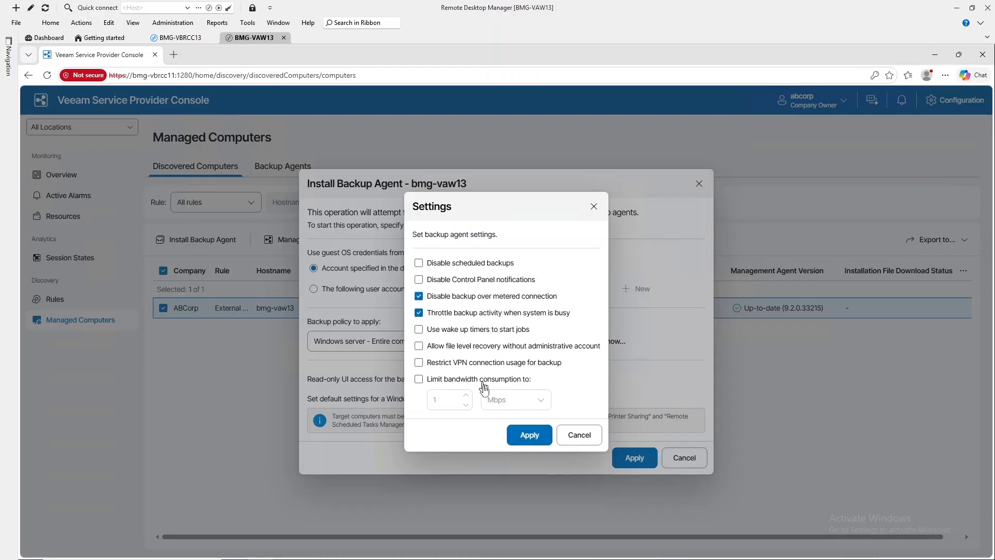
{"action": "left_click", "coordinate": [530, 435]}
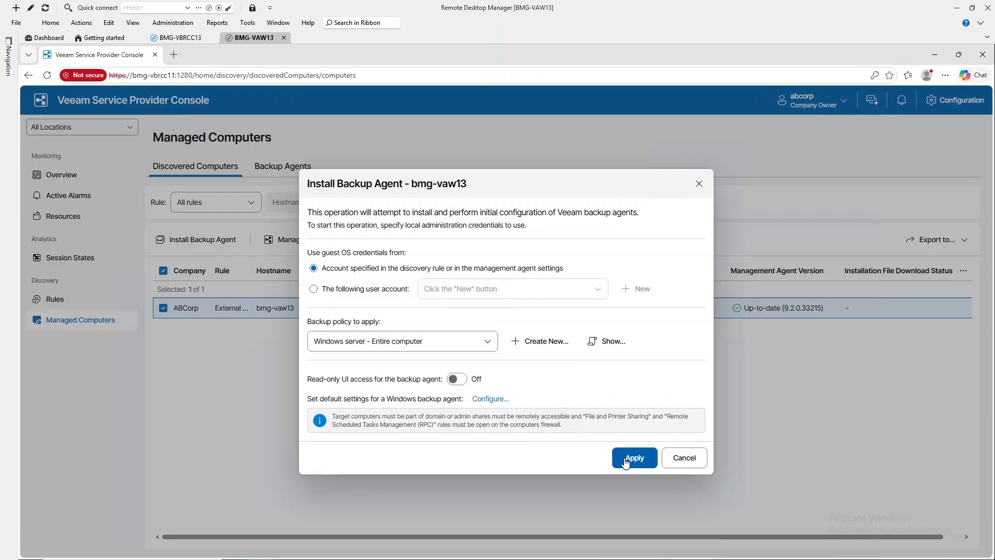
{"action": "left_click", "coordinate": [626, 459]}
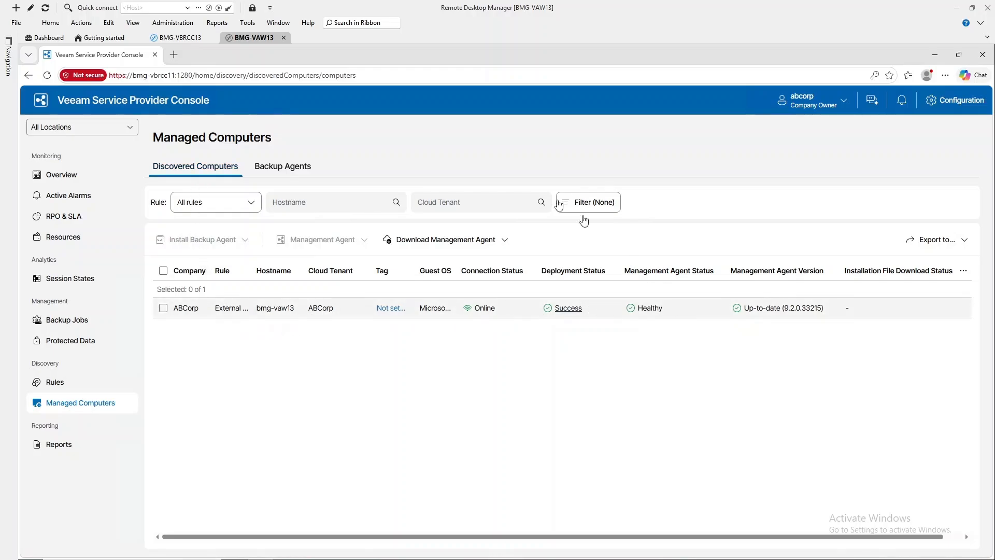
Check bmg-vaw13's backup agent, and review the company's backup jobs and protected data.
{"action": "left_click", "coordinate": [286, 168]}
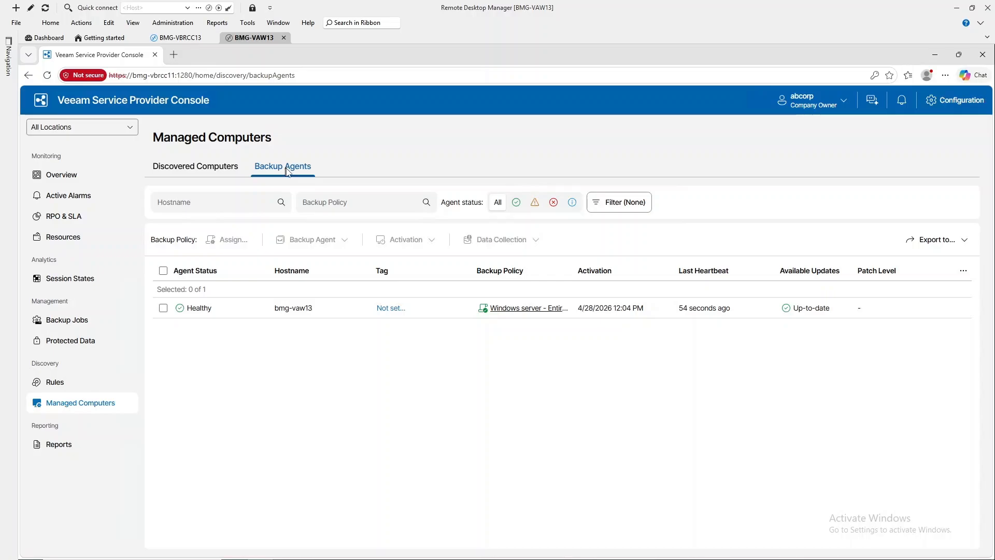
{"action": "double_click", "coordinate": [300, 308]}
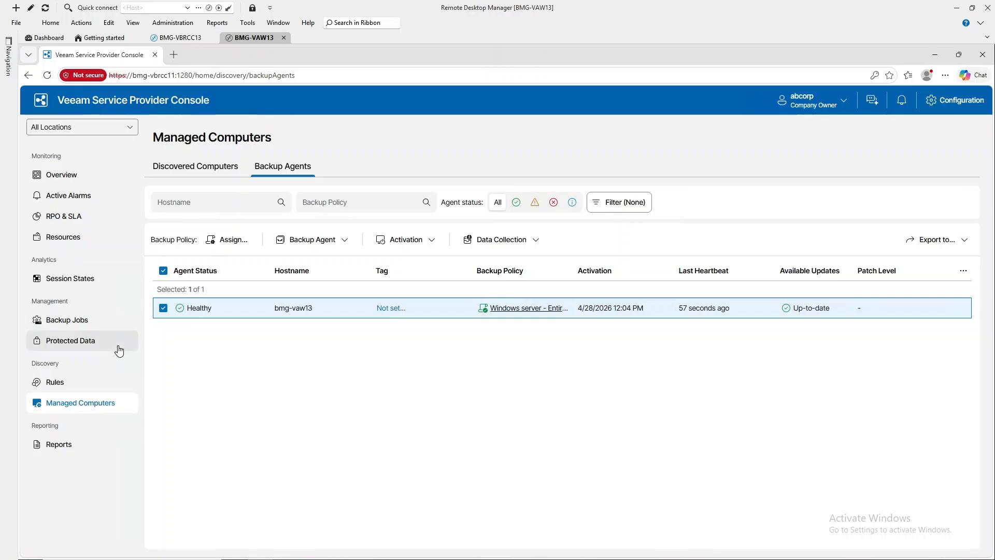
{"action": "left_click", "coordinate": [64, 322]}
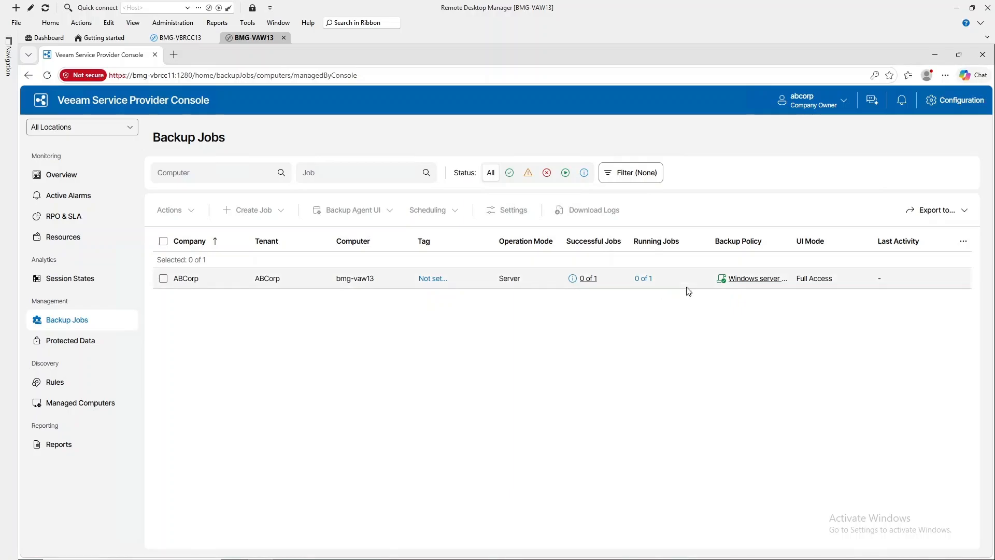
{"action": "left_click", "coordinate": [74, 342]}
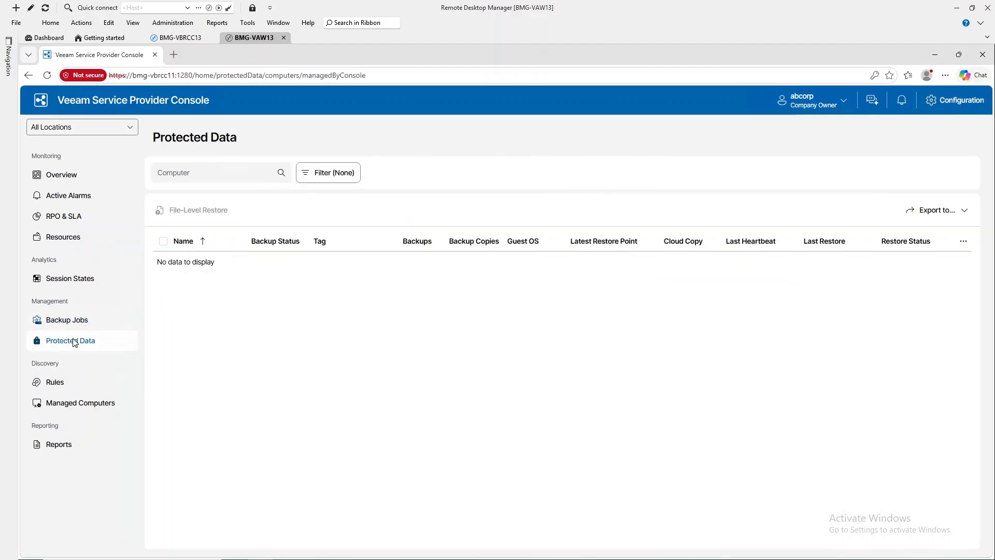
{"action": "left_click", "coordinate": [76, 322]}
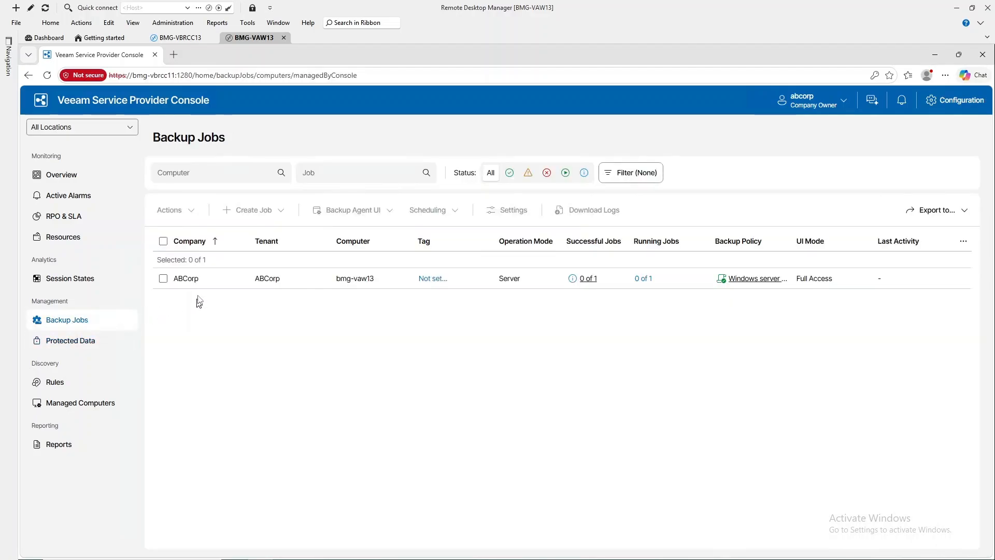
{"action": "left_click", "coordinate": [96, 340]}
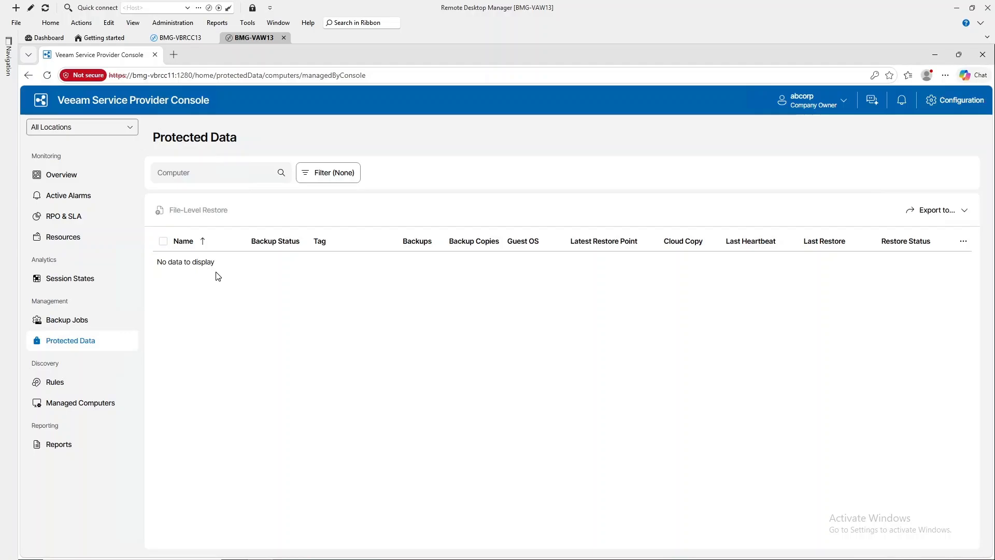
{"action": "left_click", "coordinate": [67, 323]}
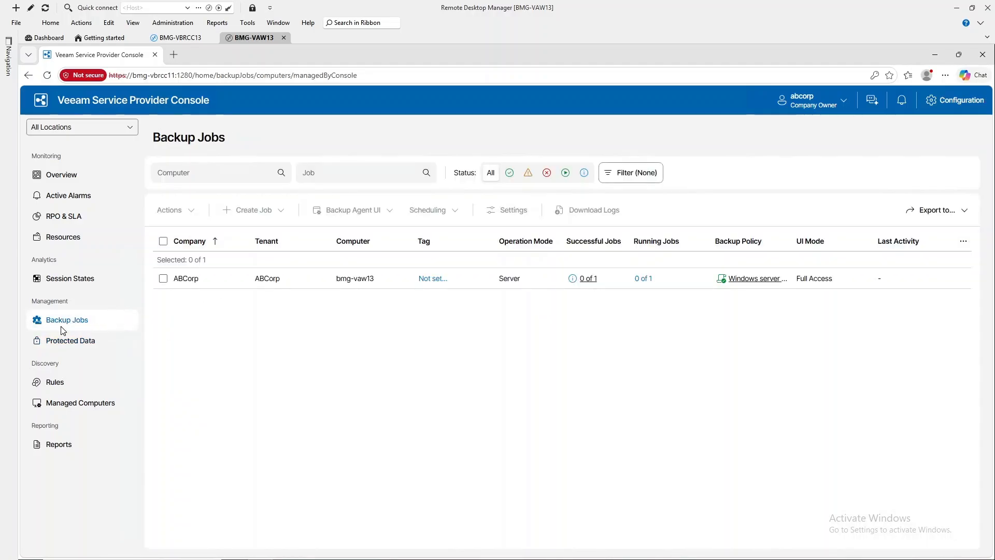
Review the policies assignable to bmg-vaw13's backup agent and the new Windows policy wizard, cancel both, and open the portal configuration.
{"action": "left_click", "coordinate": [65, 404]}
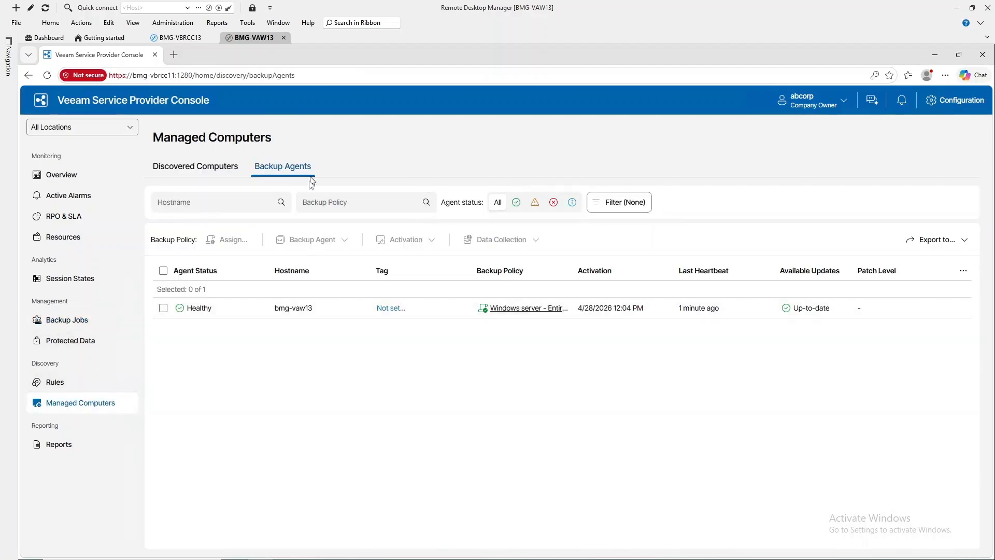
{"action": "left_click", "coordinate": [165, 272]}
{"action": "left_click", "coordinate": [234, 243]}
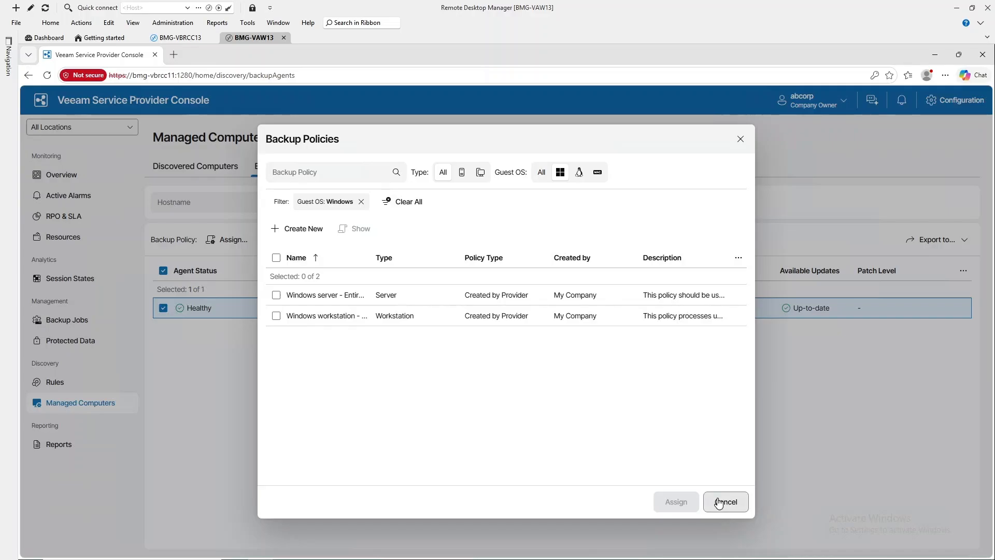
{"action": "left_click", "coordinate": [317, 228]}
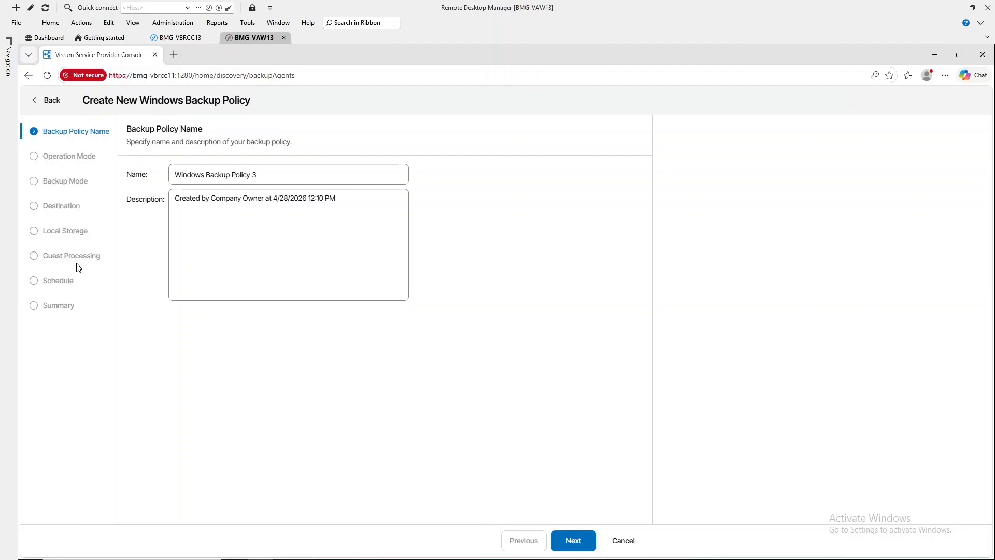
{"action": "left_click", "coordinate": [642, 539]}
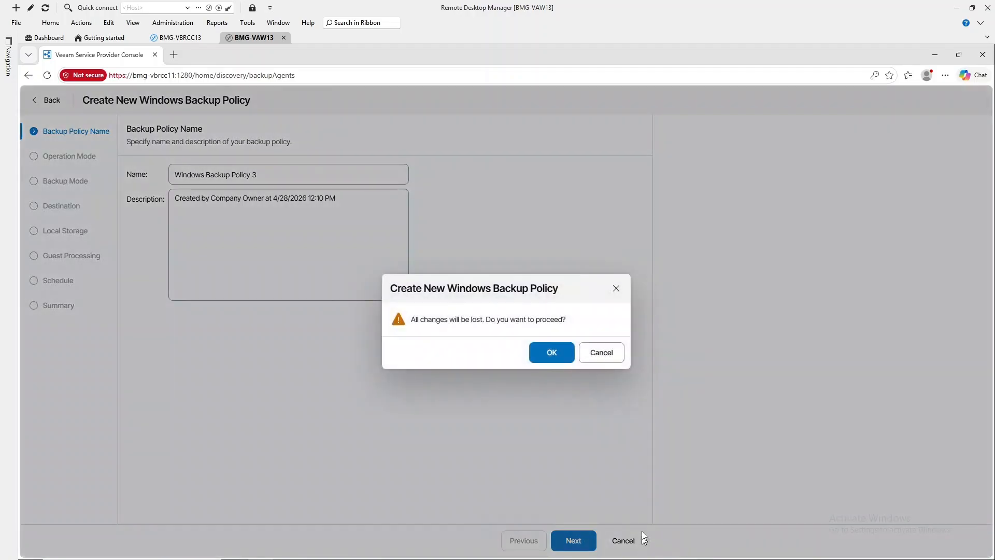
{"action": "left_click", "coordinate": [547, 354]}
{"action": "left_click", "coordinate": [726, 502]}
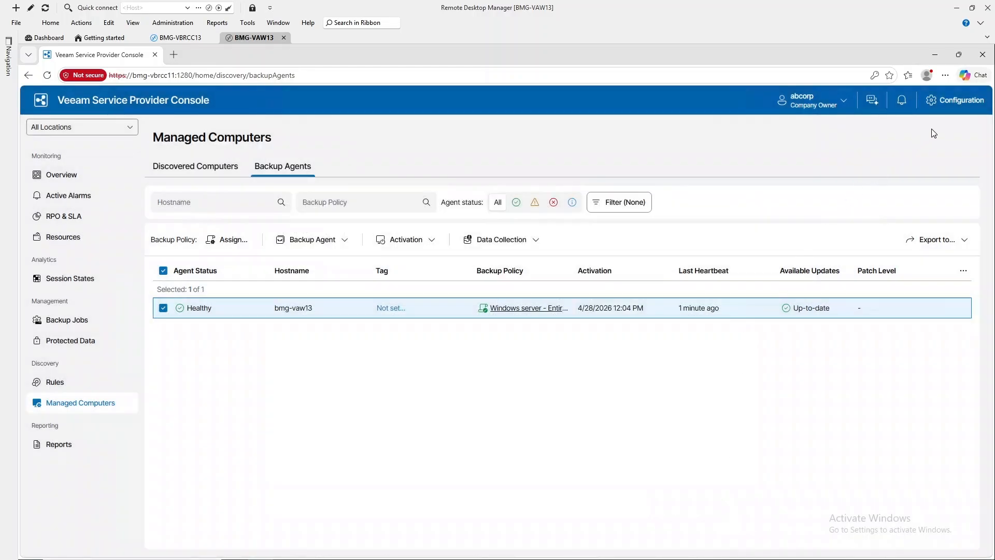
{"action": "left_click", "coordinate": [958, 105]}
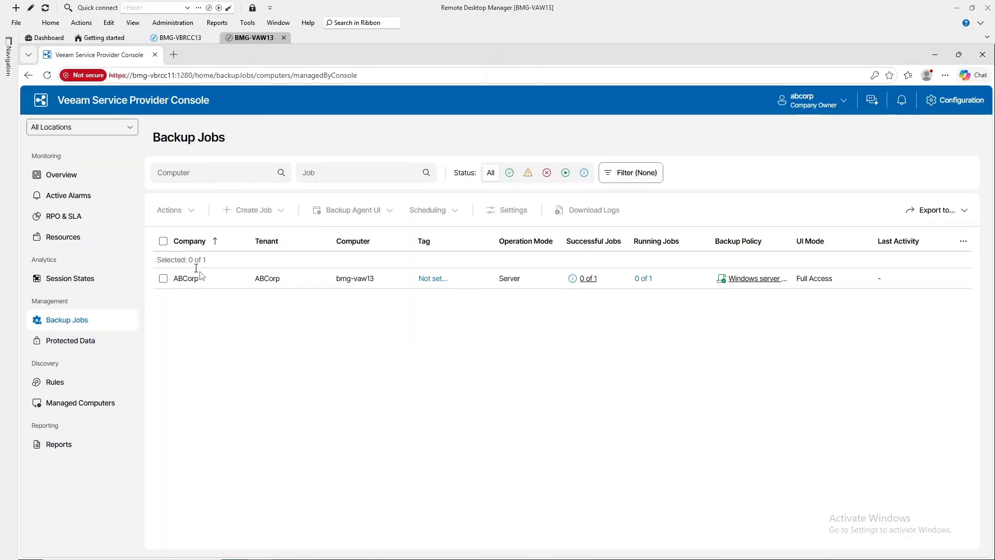
Start the backup job for bmg-vaw13 and check its status, destination and scheduling in the job details.
{"action": "left_click", "coordinate": [163, 241]}
{"action": "left_click", "coordinate": [171, 210]}
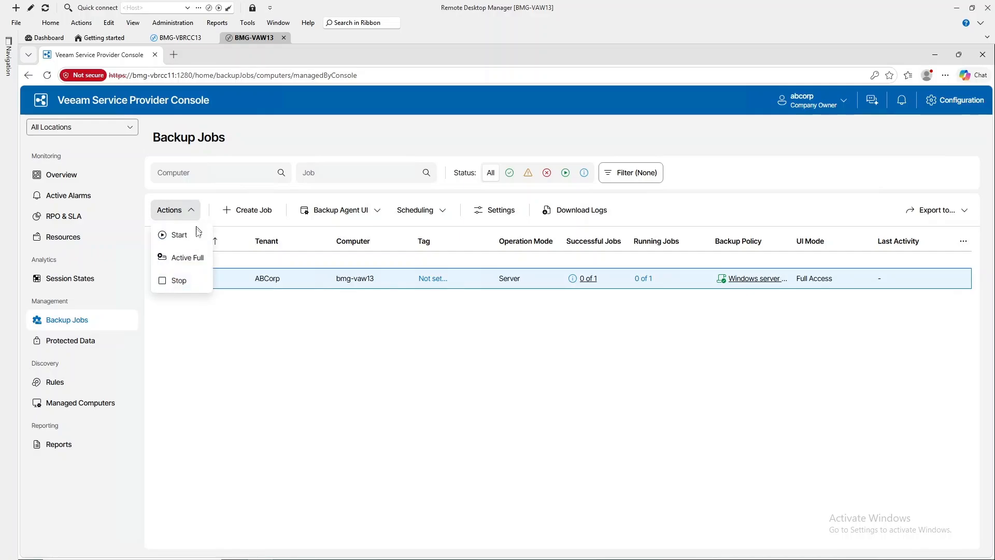
{"action": "left_click", "coordinate": [179, 235]}
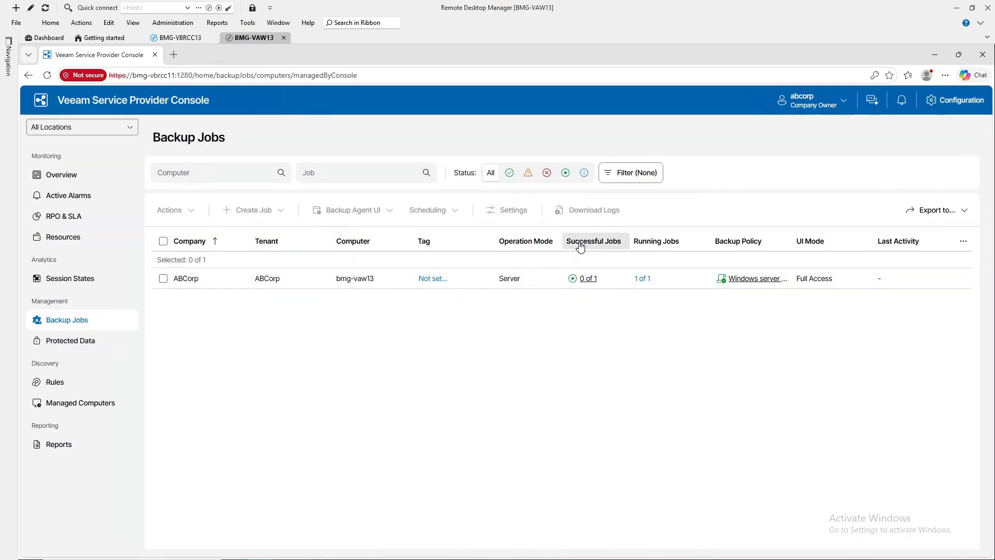
{"action": "left_click", "coordinate": [587, 280]}
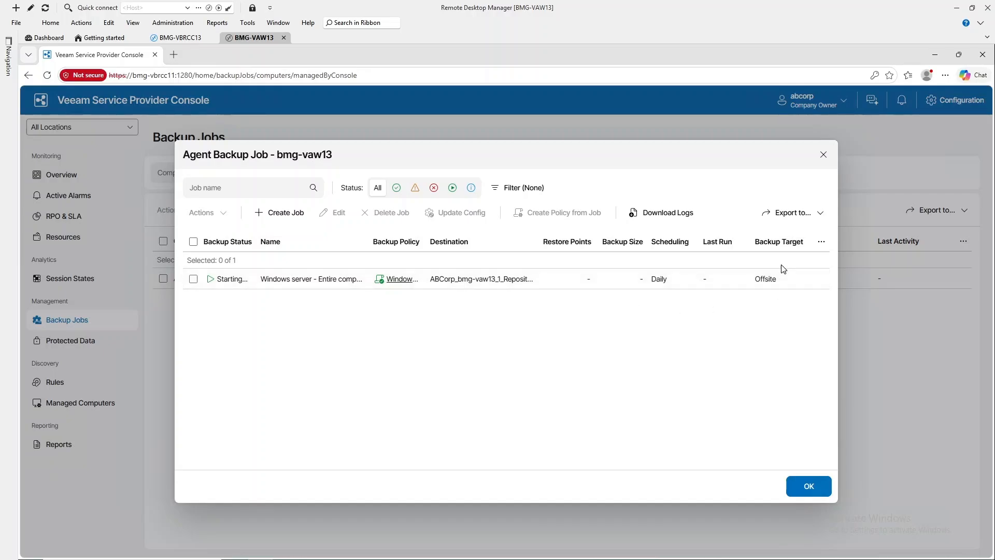
{"action": "left_click", "coordinate": [806, 487]}
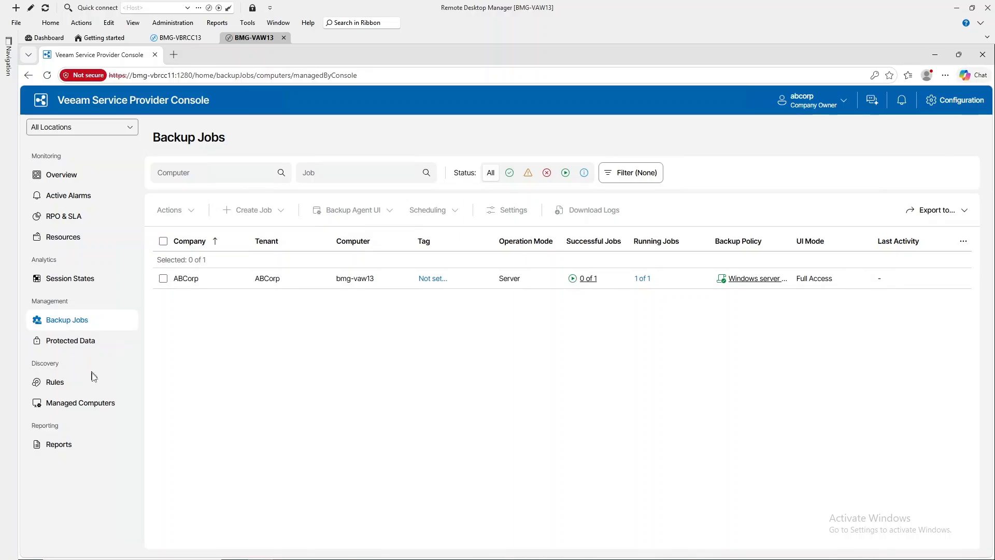
Examine the backup agent, activation and data collection actions available for bmg-vaw13's backup agent.
{"action": "left_click", "coordinate": [74, 404]}
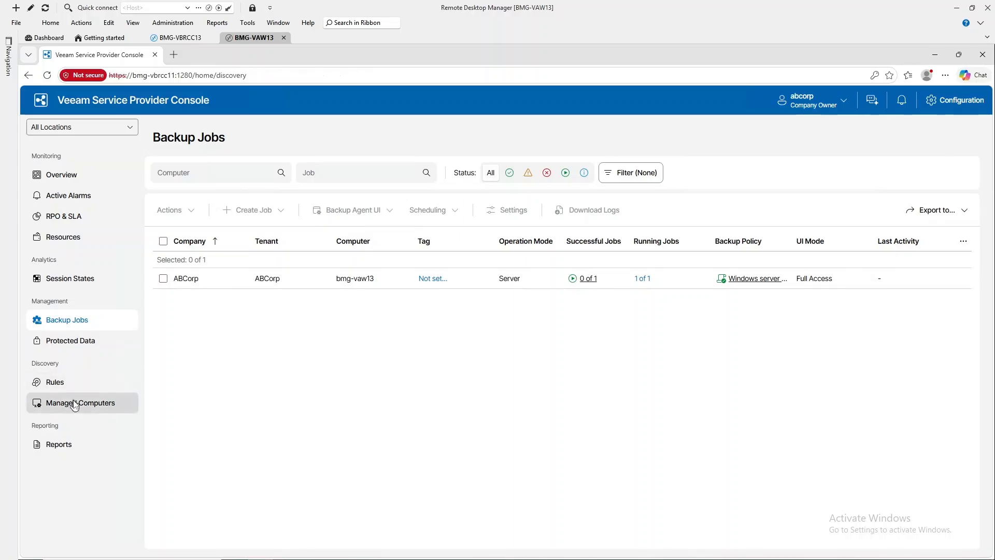
{"action": "left_click", "coordinate": [280, 171]}
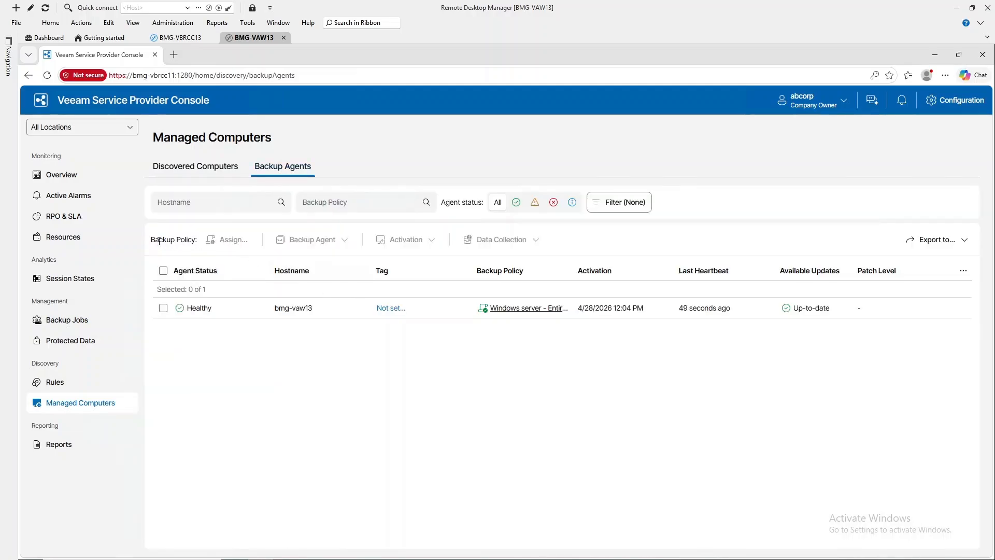
{"action": "left_click", "coordinate": [163, 271]}
{"action": "left_click", "coordinate": [318, 242]}
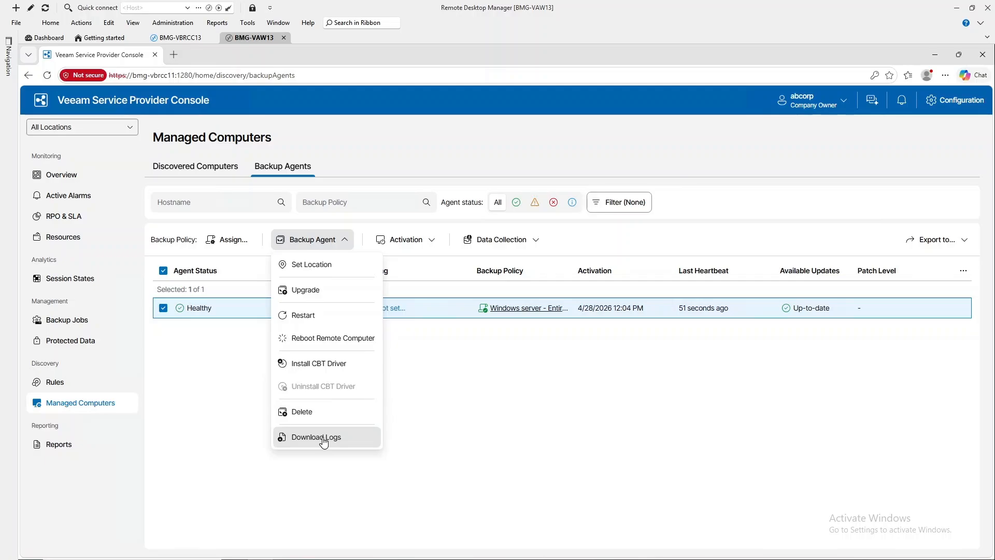
{"action": "left_click", "coordinate": [432, 238]}
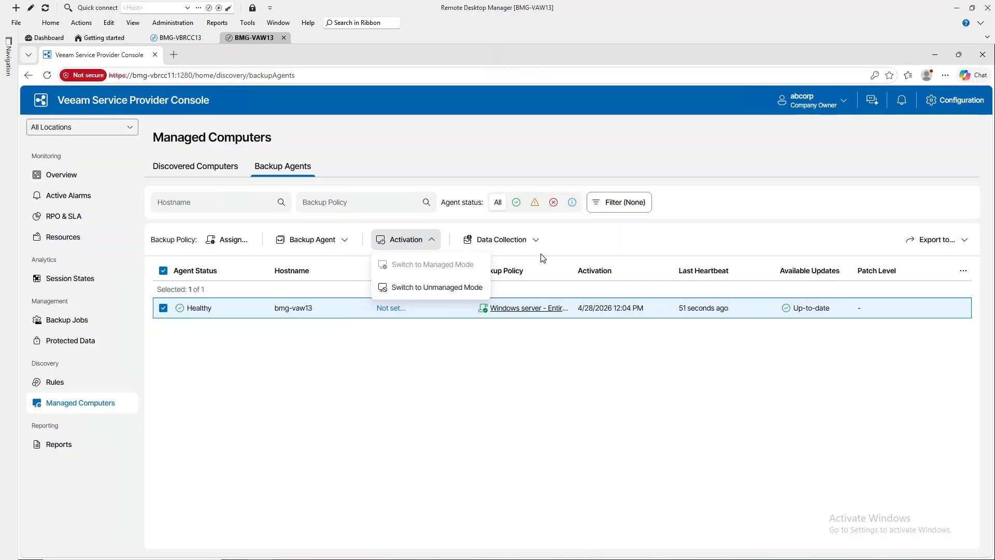
{"action": "left_click", "coordinate": [534, 241]}
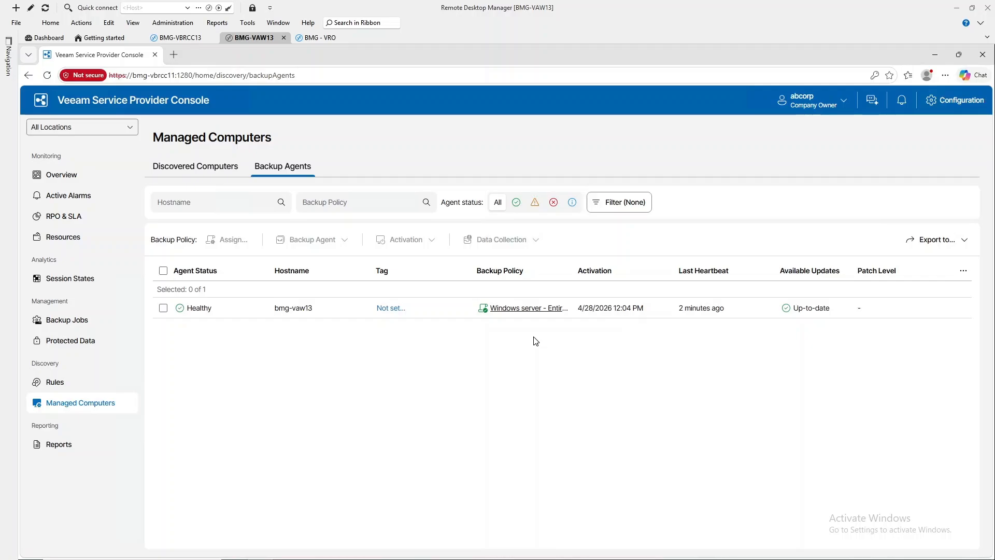
In the BMG-VBRCC13 session, begin a new Windows discovery rule with the name Windows Discovery Rule 1 and select ABCorp as its company.
{"action": "left_click", "coordinate": [185, 40]}
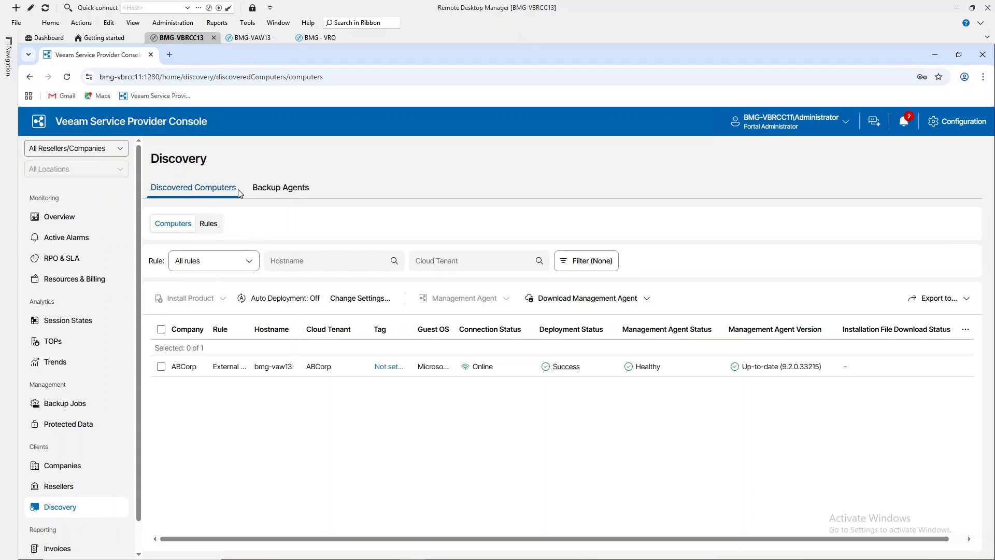
{"action": "left_click", "coordinate": [213, 226]}
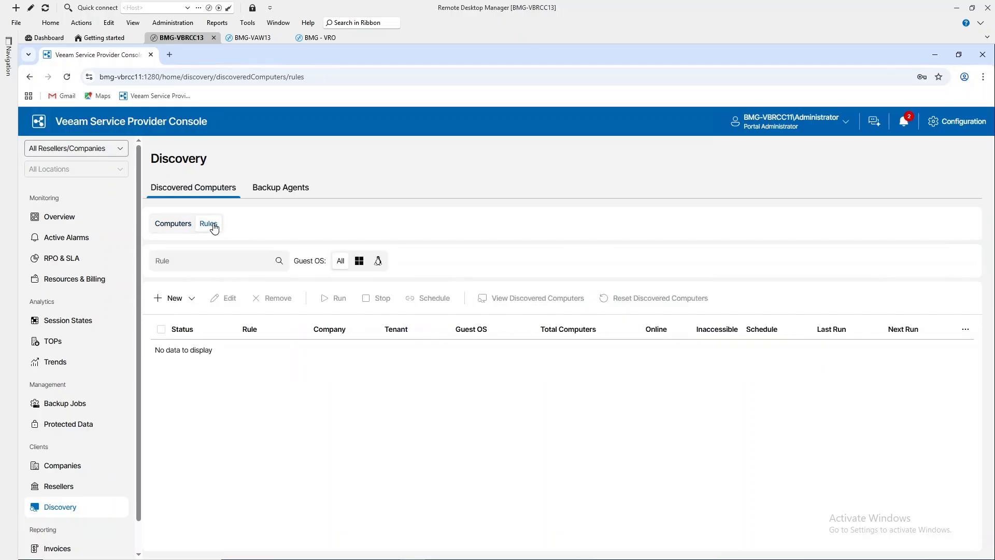
{"action": "left_click", "coordinate": [166, 305]}
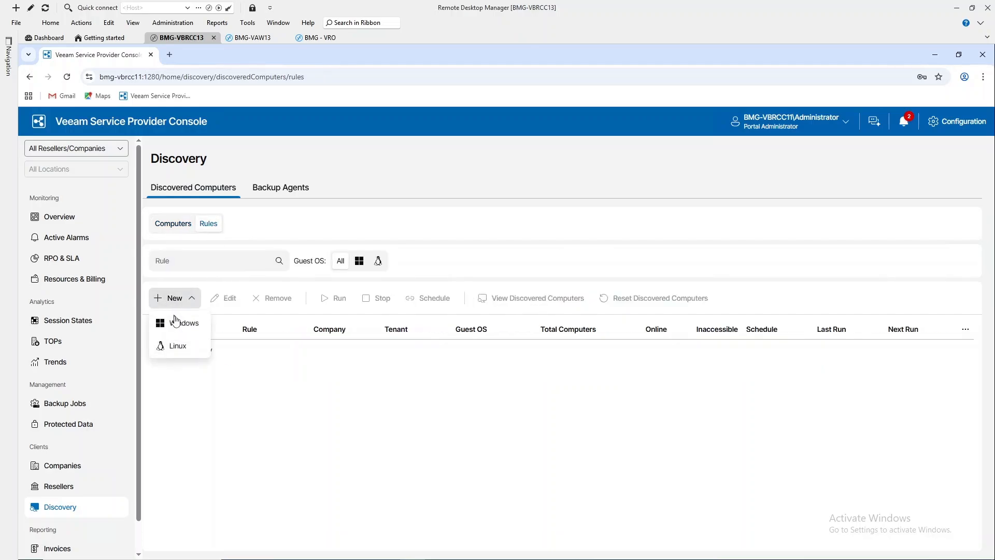
{"action": "left_click", "coordinate": [176, 323]}
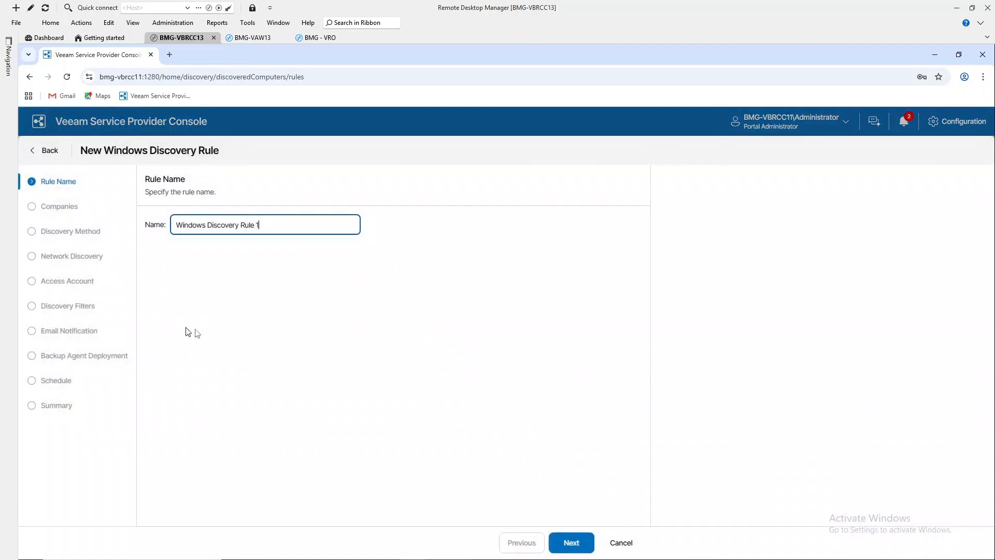
{"action": "left_click", "coordinate": [571, 543]}
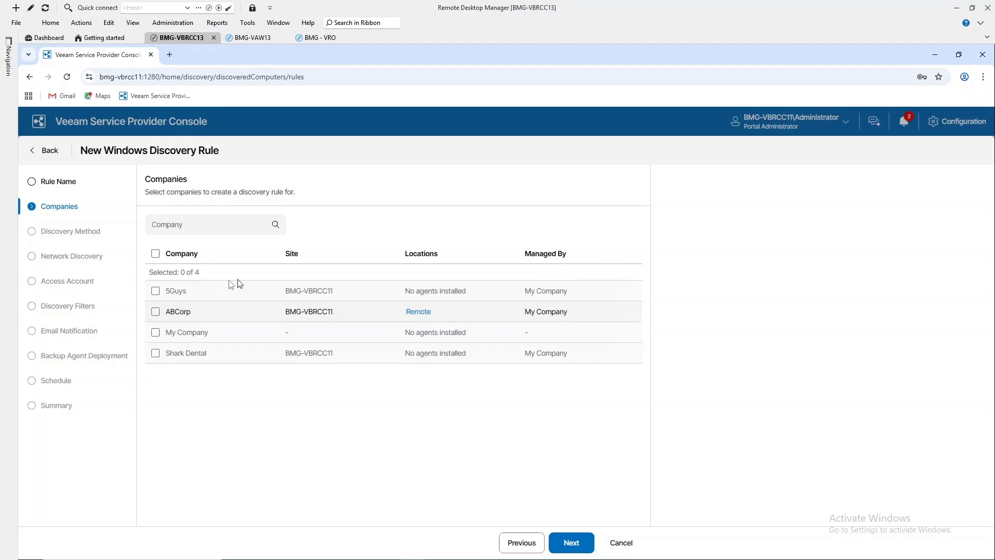
{"action": "left_click", "coordinate": [156, 312]}
{"action": "left_click", "coordinate": [571, 542]}
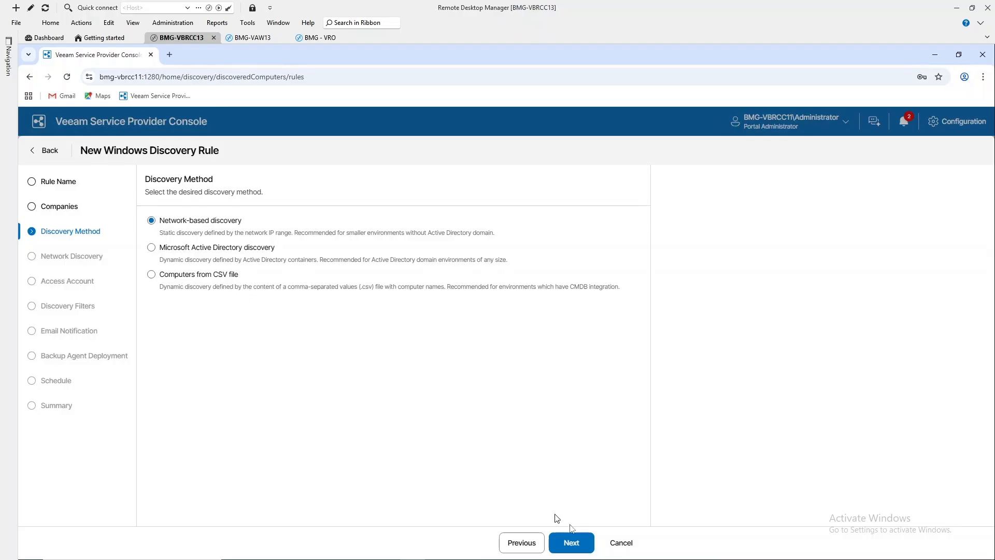
Keep network-based discovery for the rule and add a network named Production with the IP range 172.24.213.1 to 172.24.213.255.
{"action": "left_click", "coordinate": [582, 541]}
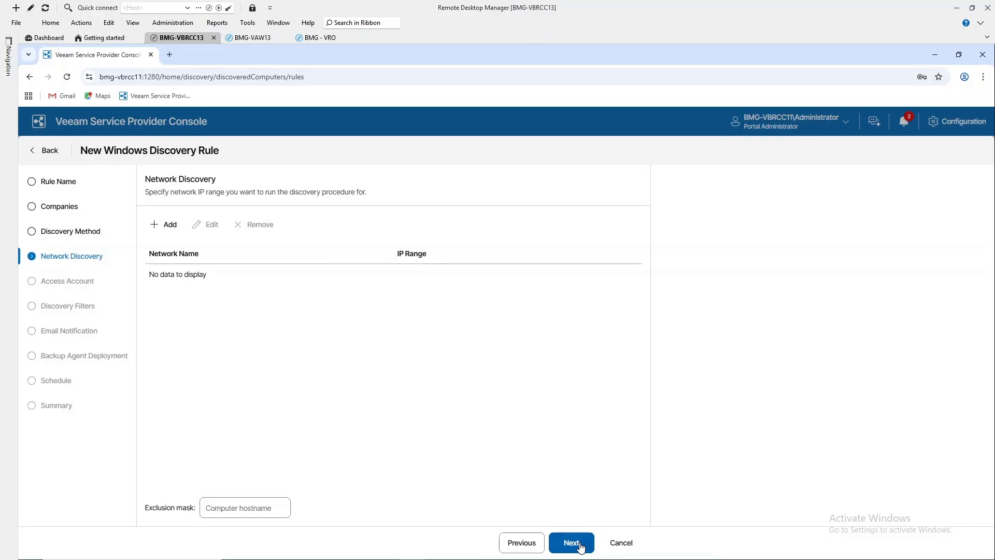
{"action": "left_click", "coordinate": [165, 225]}
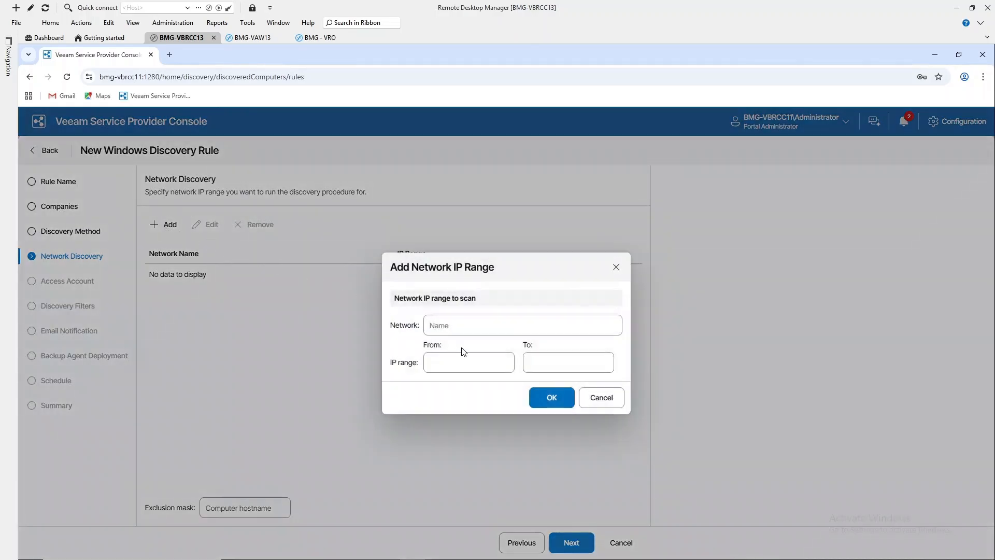
{"action": "left_click", "coordinate": [463, 324]}
{"action": "type", "text": "Production"}
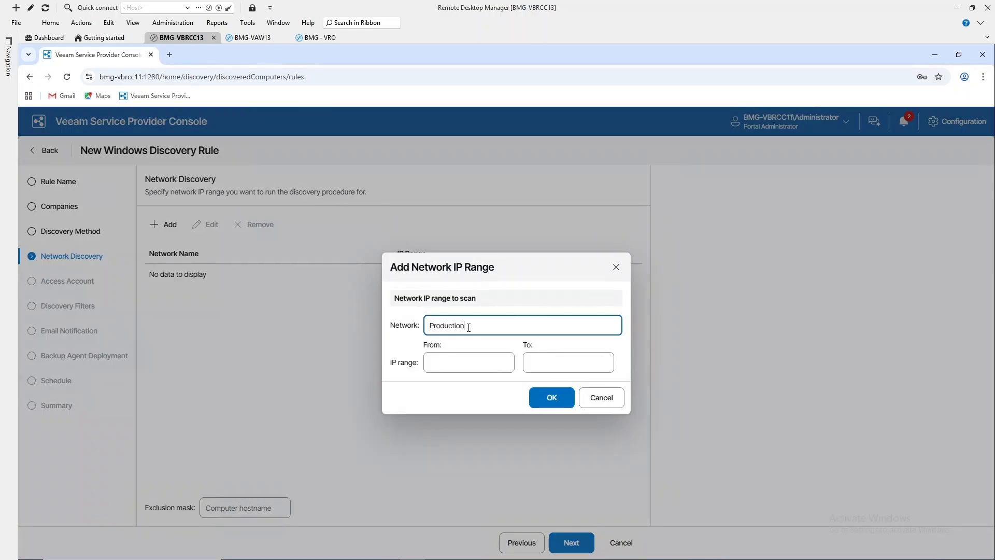
{"action": "key", "text": "Tab"}
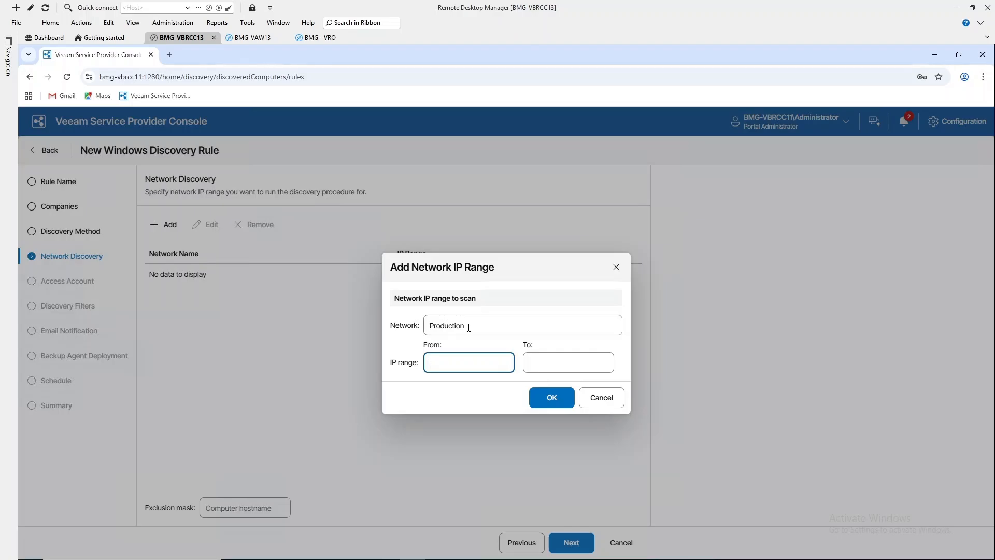
{"action": "type", "text": "172.24.213.1"}
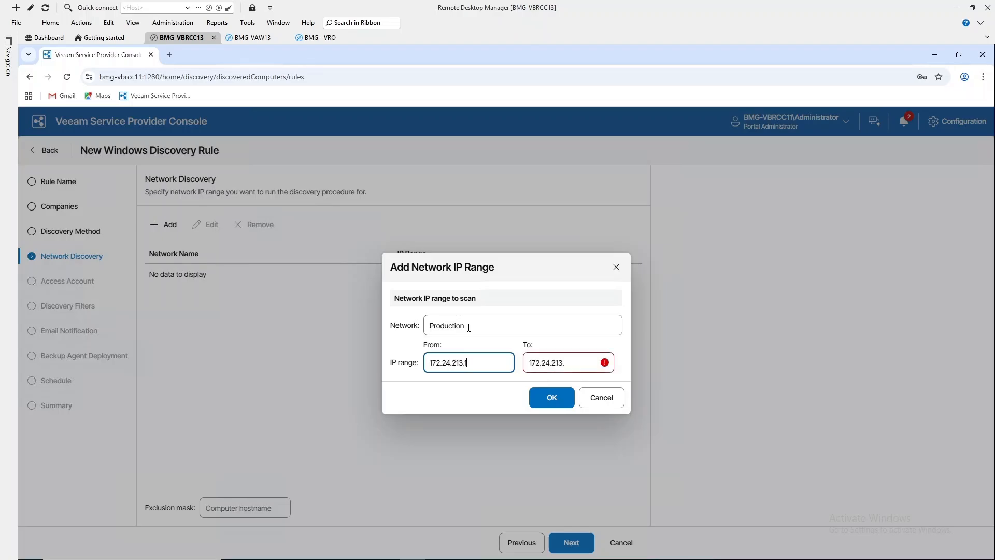
{"action": "key", "text": "Tab"}
{"action": "type", "text": "255"}
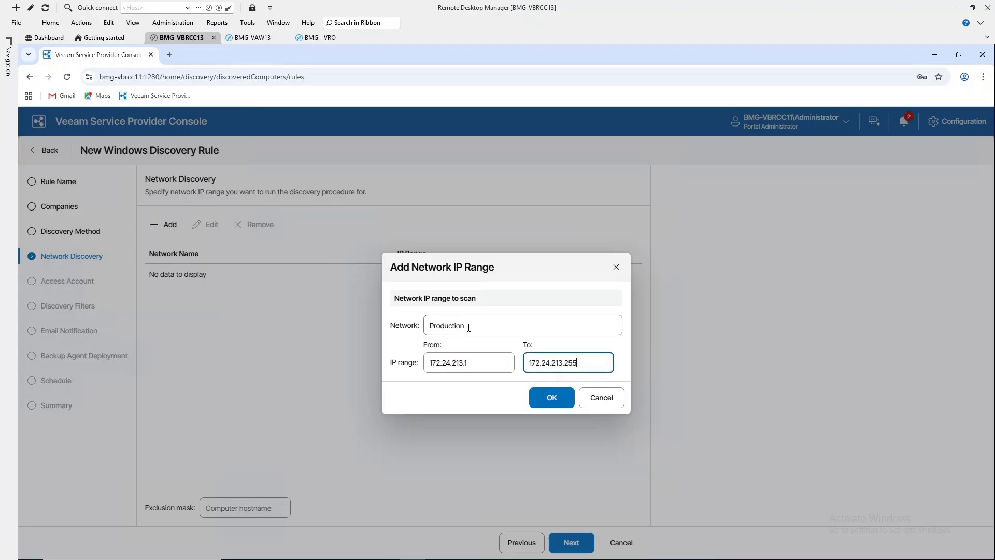
{"action": "left_click", "coordinate": [549, 396]}
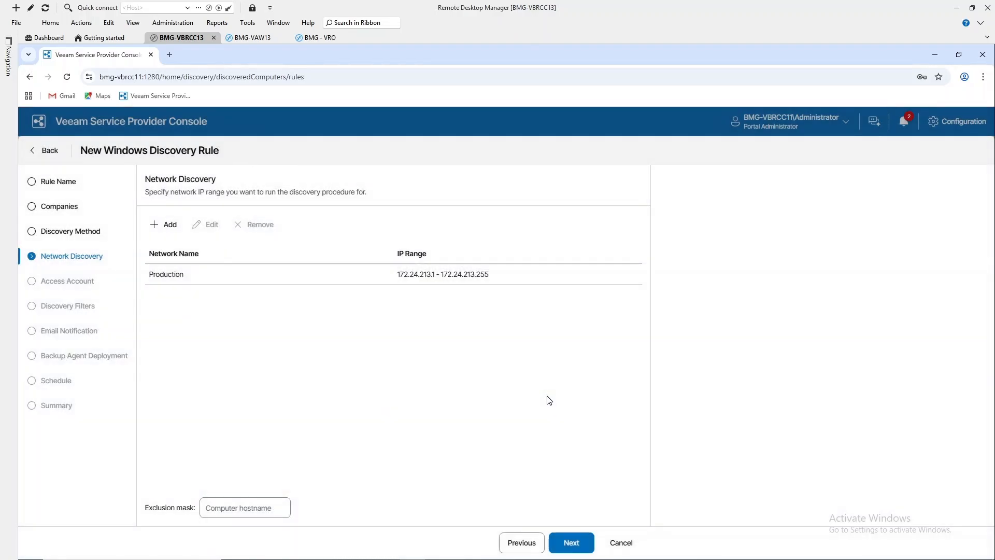
Set the rule's access account username to .\administrator and enter the account password.
{"action": "left_click", "coordinate": [559, 546]}
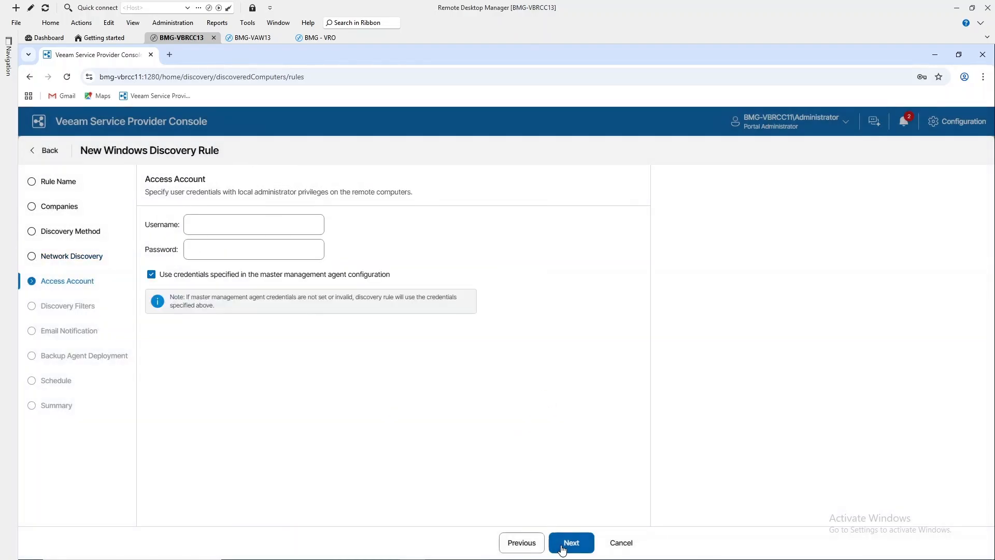
{"action": "left_click", "coordinate": [202, 230]}
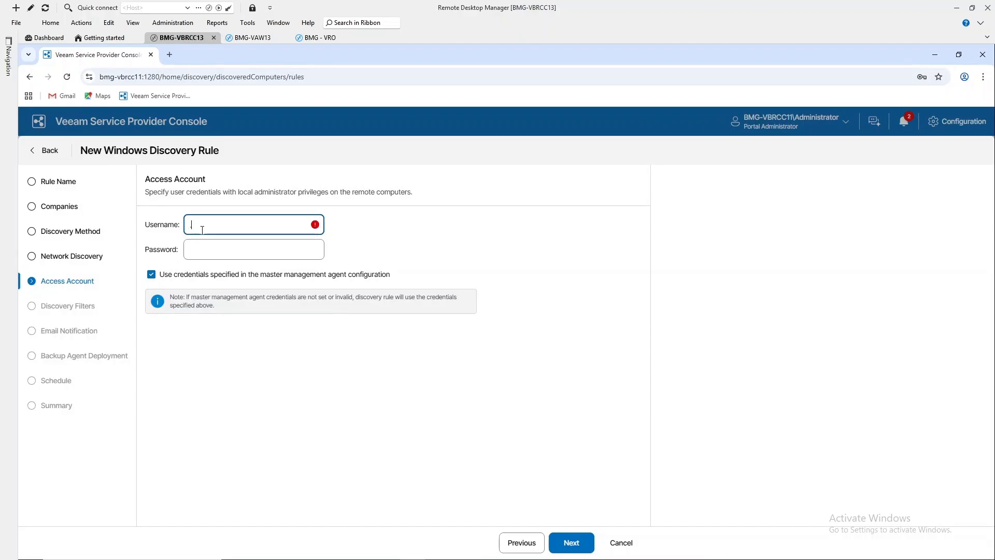
{"action": "type", "text": ".\\administrator"}
{"action": "key", "text": "Tab"}
{"action": "type", "text": "****"}
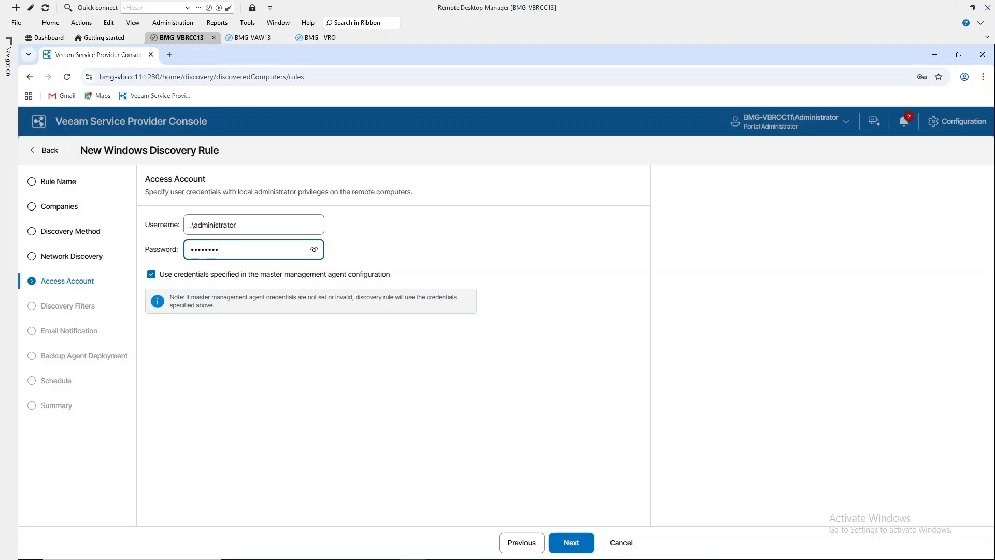
{"action": "left_click", "coordinate": [580, 545]}
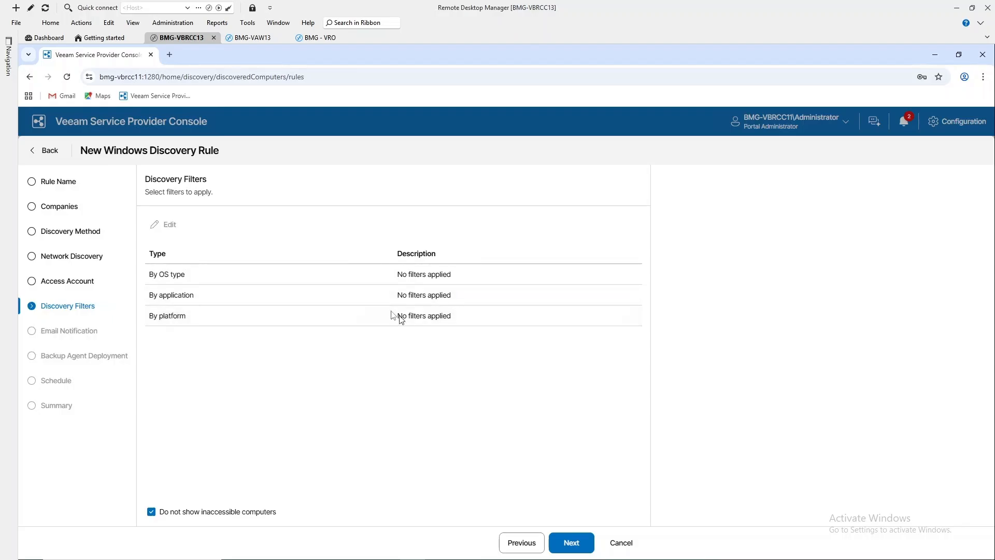
Accept the default filters, notification, no-backup-agent deployment and unscheduled options, finish the discovery rule and launch it.
{"action": "left_click", "coordinate": [568, 548]}
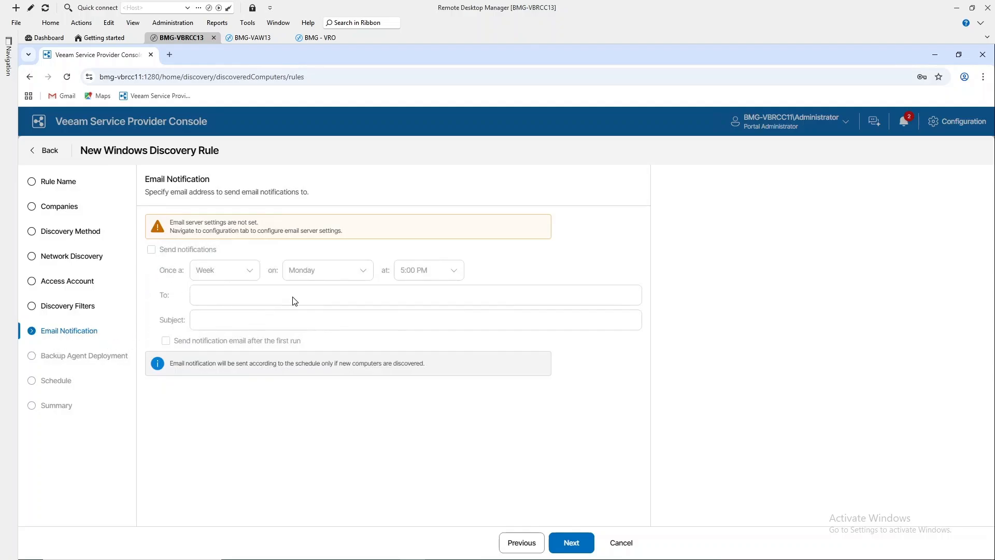
{"action": "left_click", "coordinate": [568, 539]}
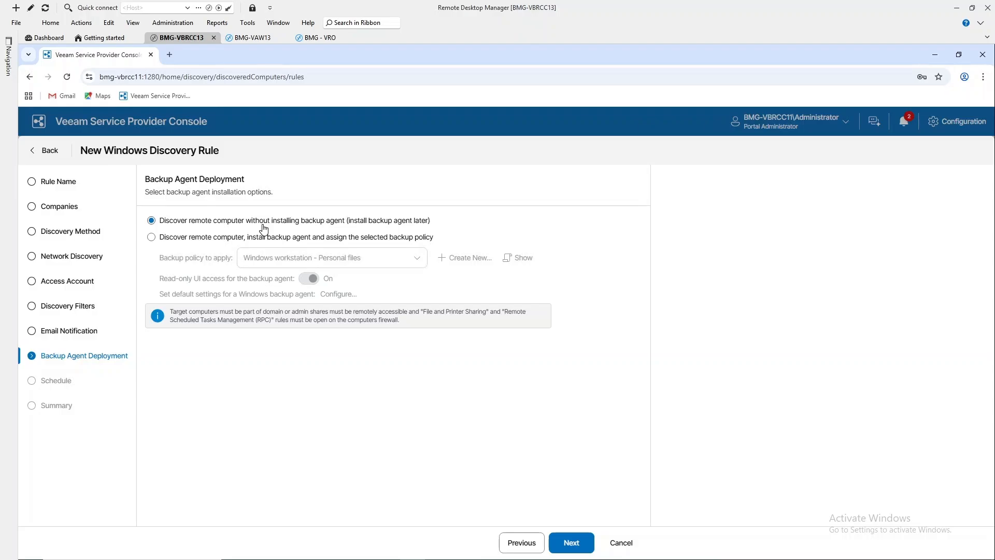
{"action": "left_click", "coordinate": [571, 542]}
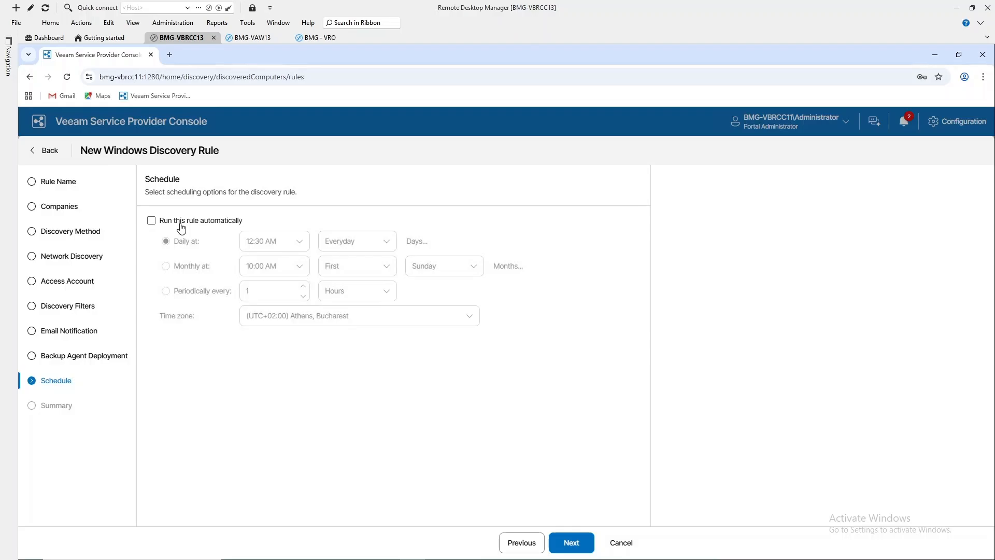
{"action": "left_click", "coordinate": [574, 544]}
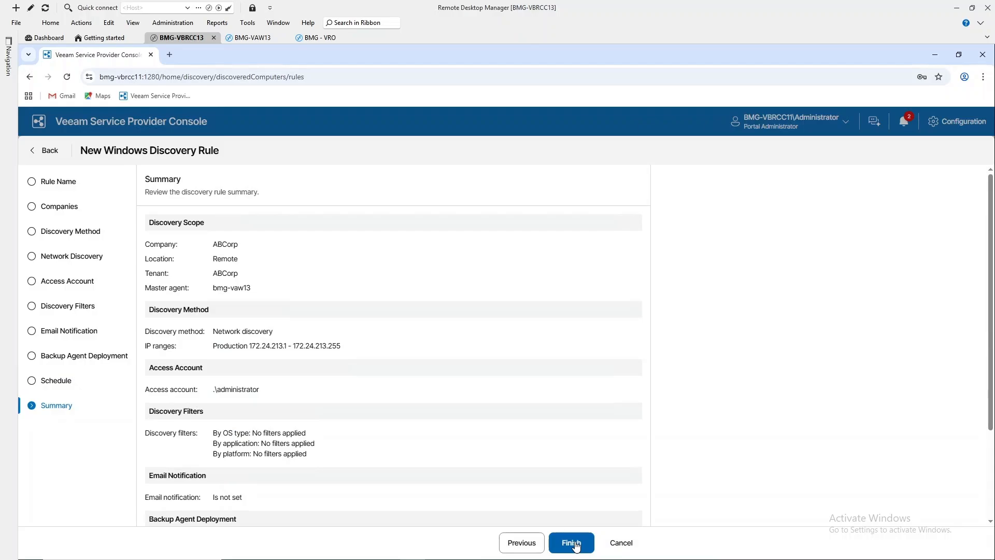
{"action": "left_click", "coordinate": [571, 543]}
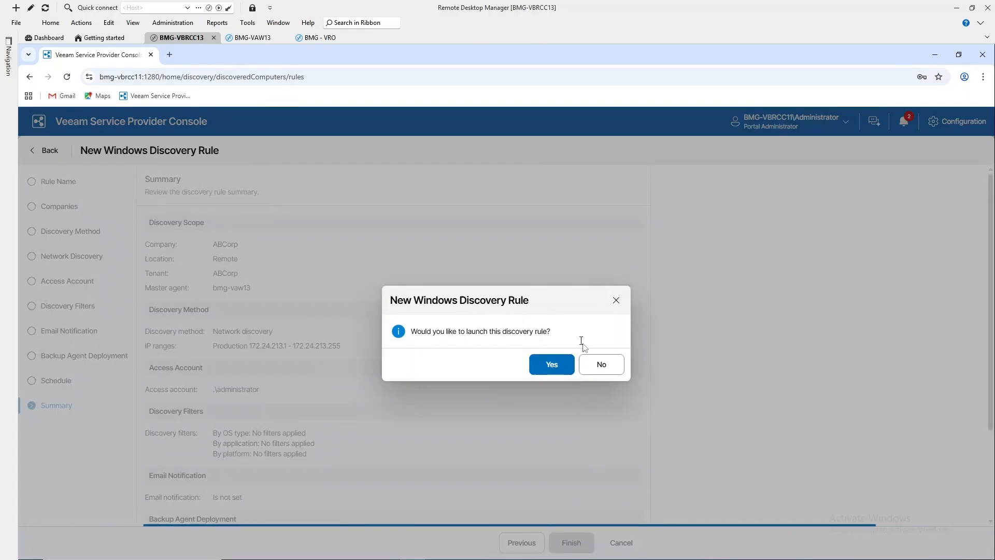
{"action": "left_click", "coordinate": [549, 369]}
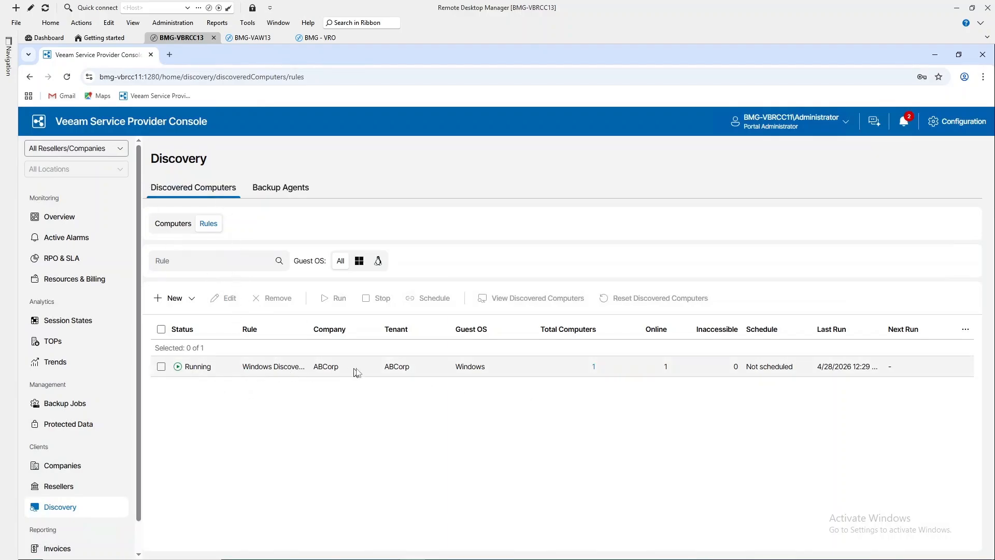
Check the computers discovered by Windows Discovery Rule 1, returning to the rules list to recheck them after the run.
{"action": "left_click", "coordinate": [593, 368]}
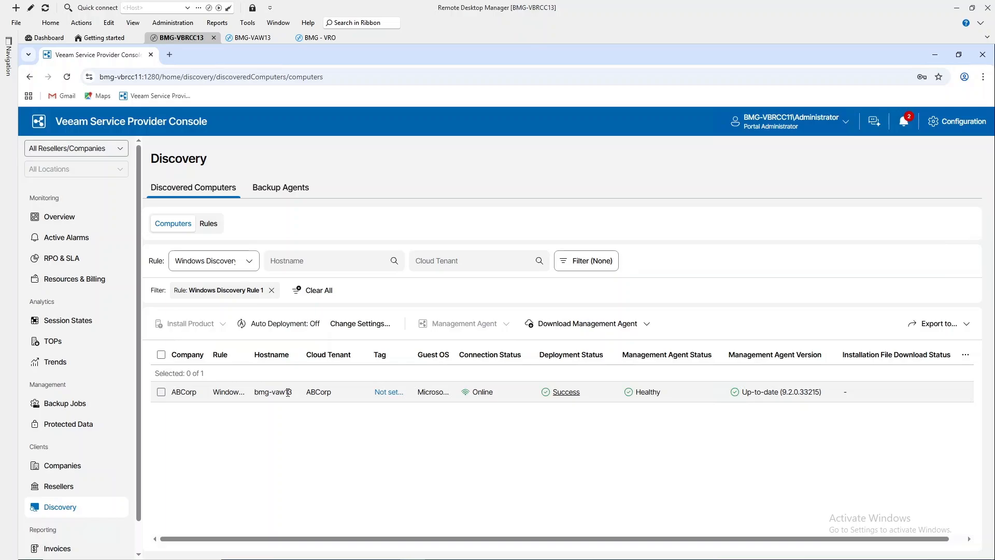
{"action": "left_click", "coordinate": [208, 223]}
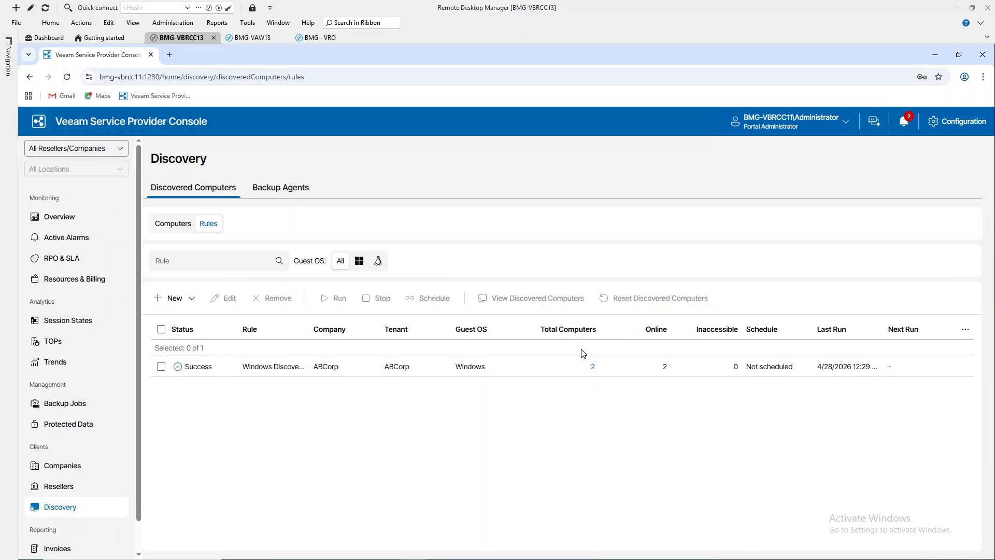
{"action": "left_click", "coordinate": [594, 368]}
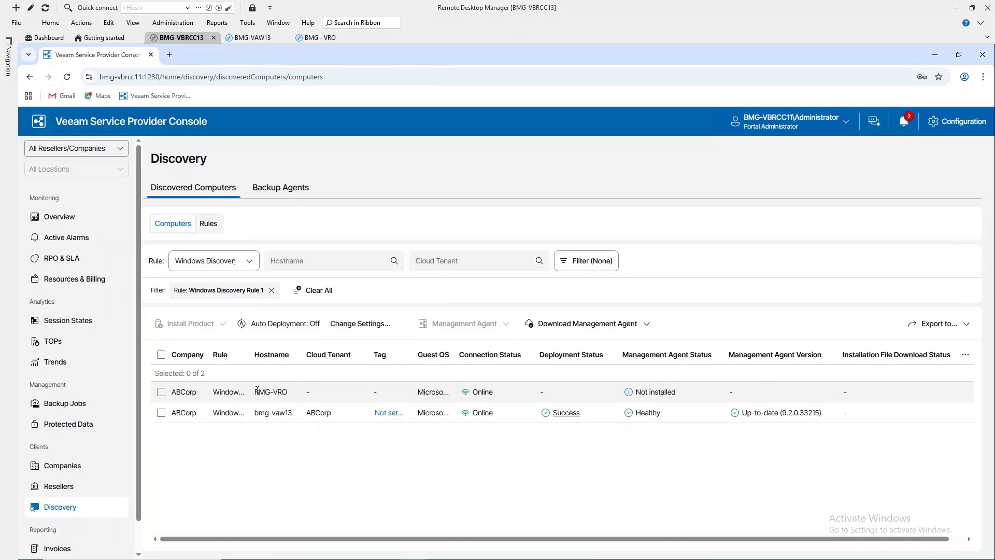
{"action": "left_click_drag", "start_coordinate": [254, 392], "coordinate": [284, 392]}
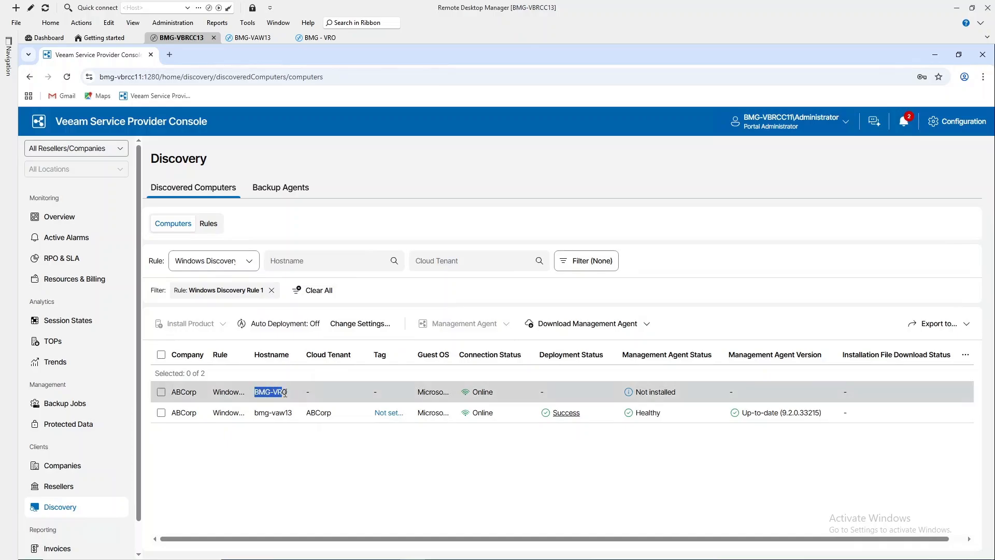
Select the discovered computer BMG-VRO and examine its product installation and management agent actions.
{"action": "left_click", "coordinate": [284, 392]}
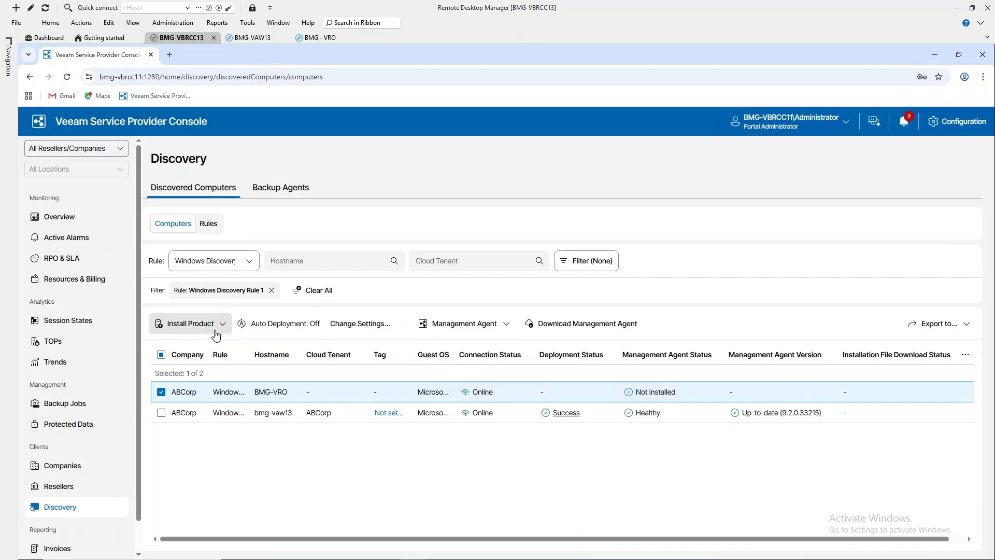
{"action": "left_click", "coordinate": [216, 332]}
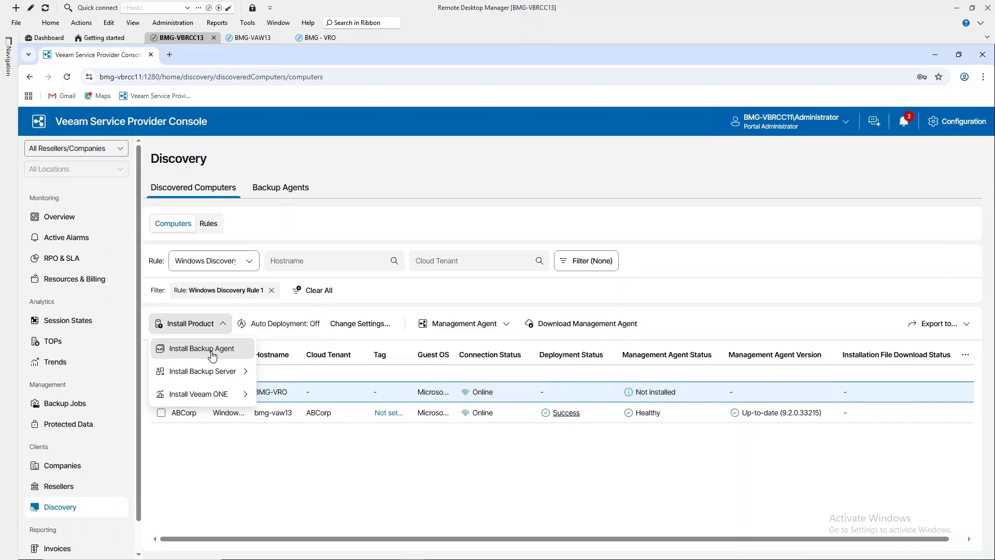
{"action": "left_click", "coordinate": [465, 327]}
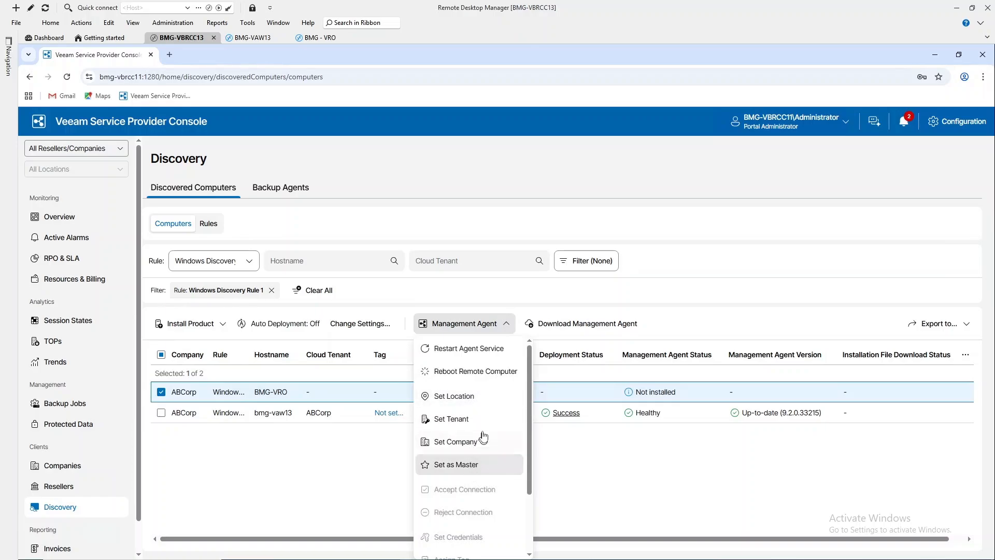
{"action": "left_click", "coordinate": [632, 471]}
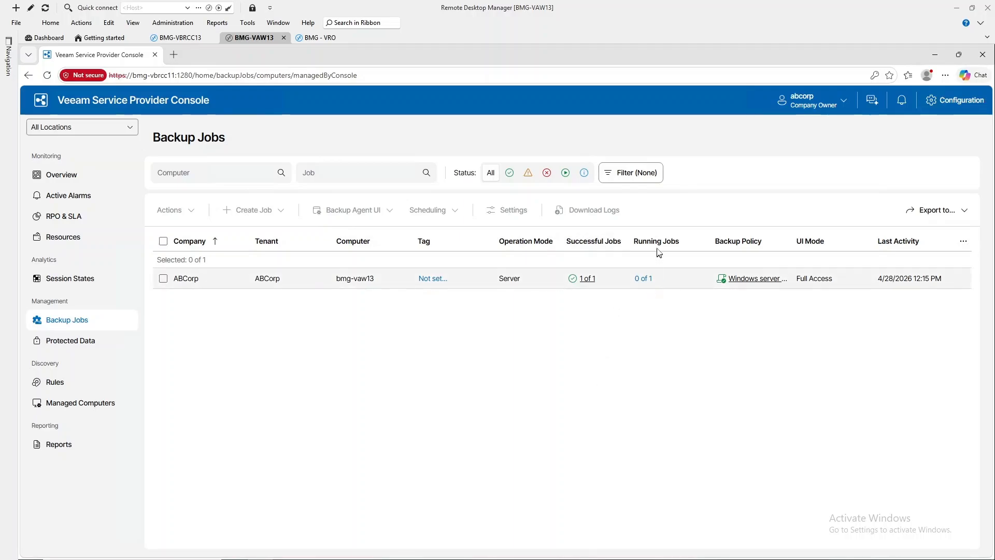
In the BMG-VAW13 session, check the status and backup size of bmg-vaw13's agent backup job, and open the protected data.
{"action": "left_click", "coordinate": [587, 280]}
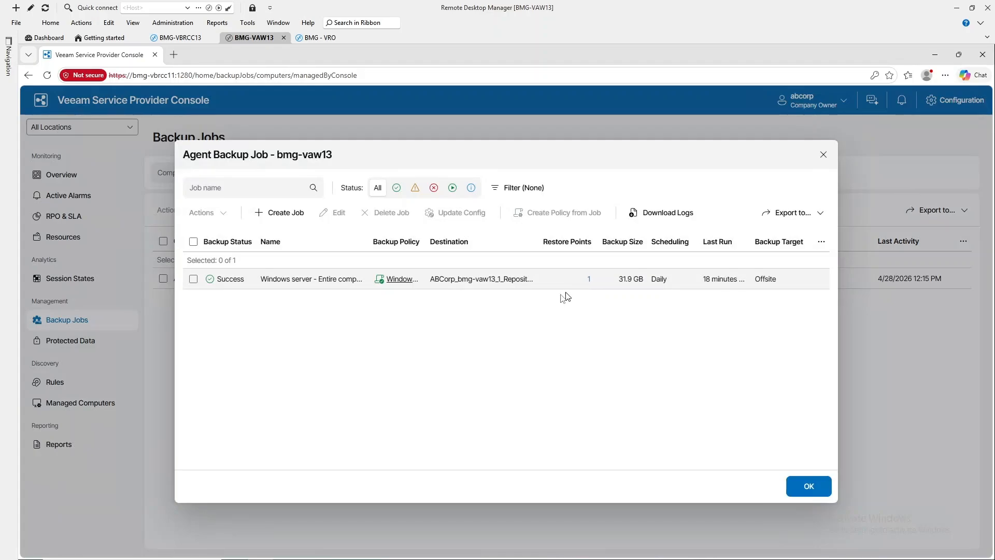
{"action": "left_click", "coordinate": [630, 280]}
{"action": "double_click", "coordinate": [630, 281]}
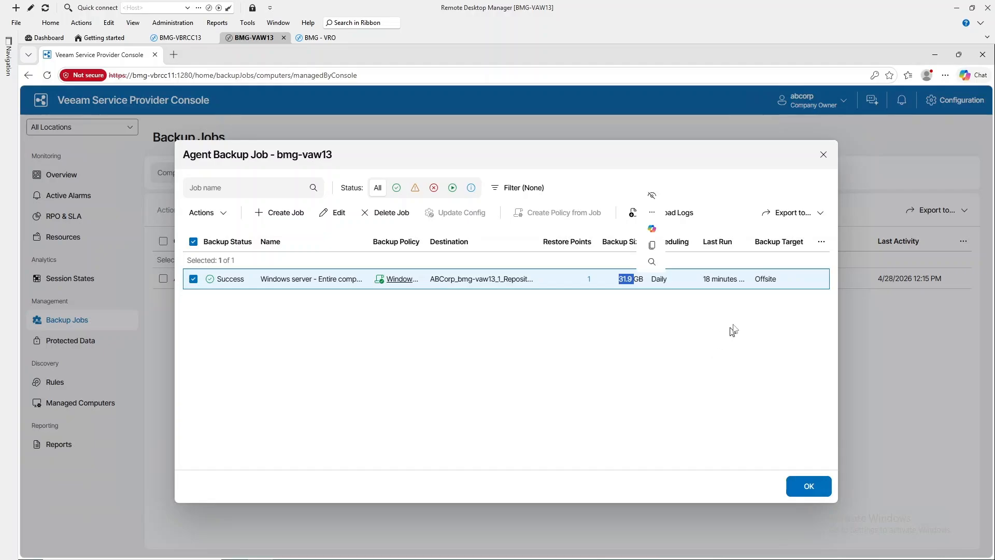
{"action": "left_click", "coordinate": [807, 488]}
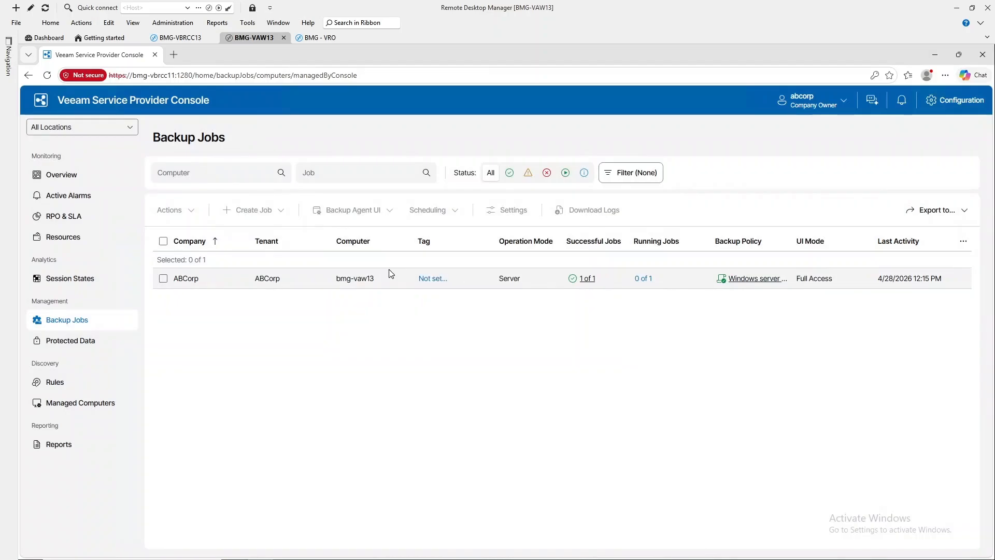
{"action": "left_click", "coordinate": [54, 343]}
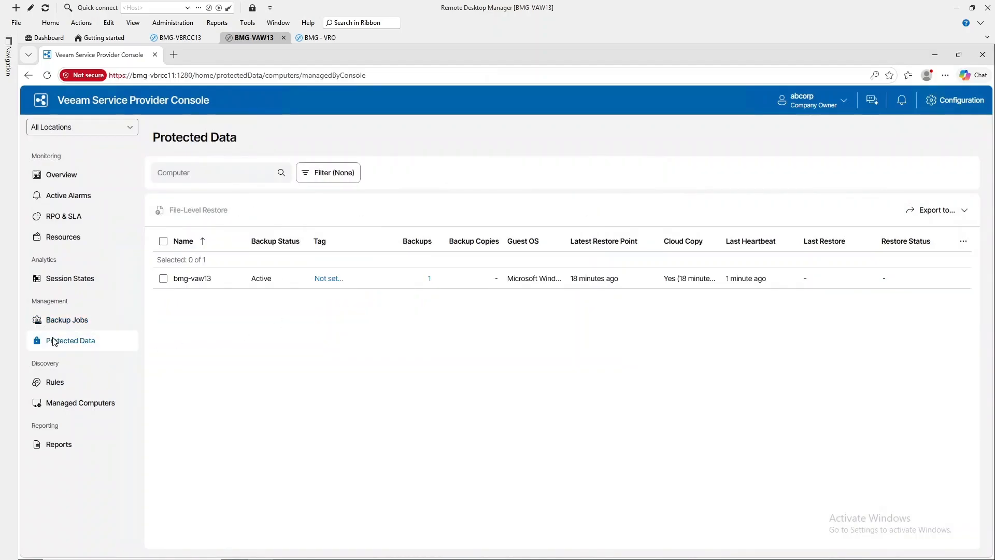